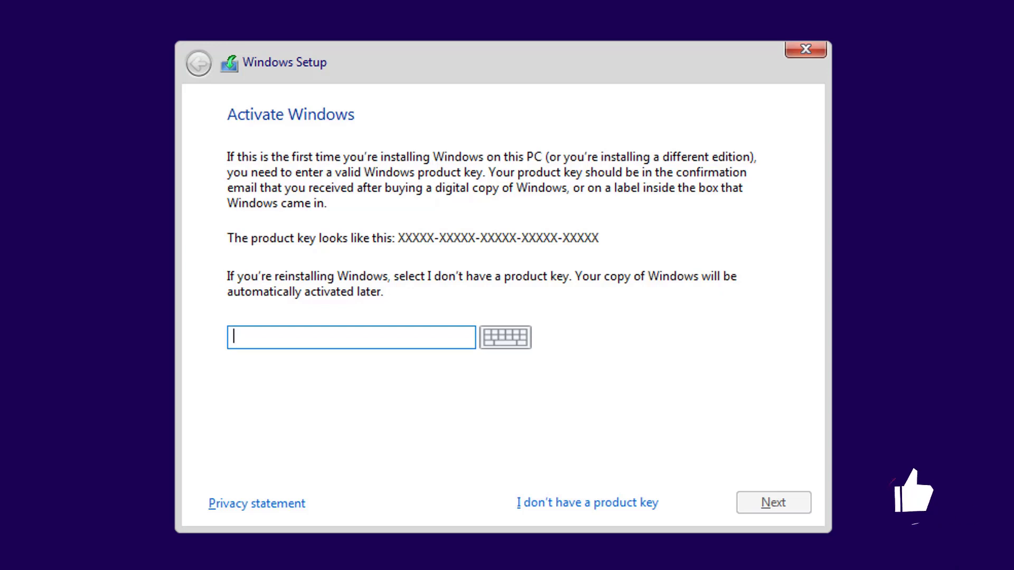
Step: Skip the product key, pick the Windows 10 Pro edition, and accept the licence terms
{"action": "left_click", "coordinate": [570, 504]}
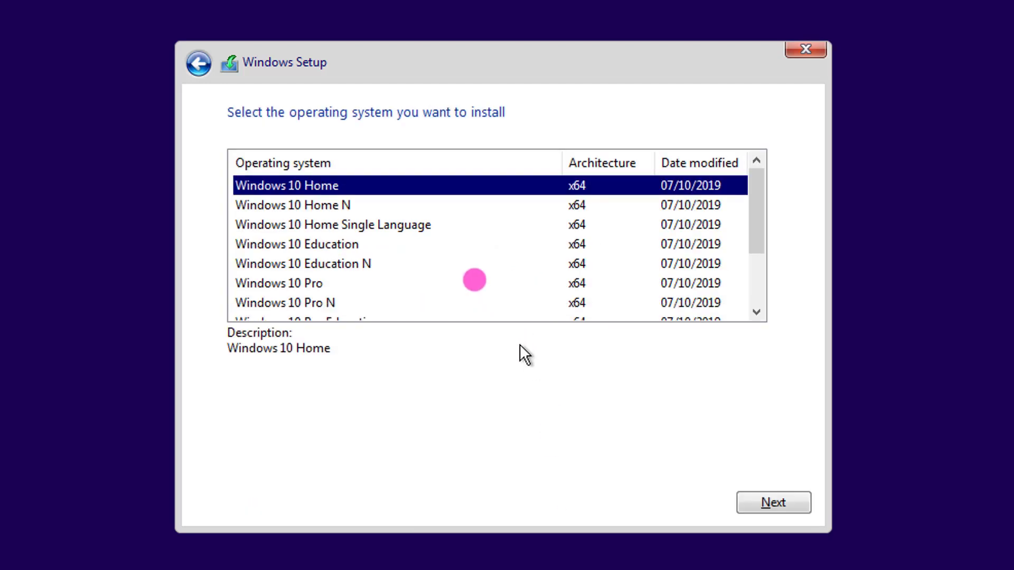
{"action": "left_click", "coordinate": [453, 270]}
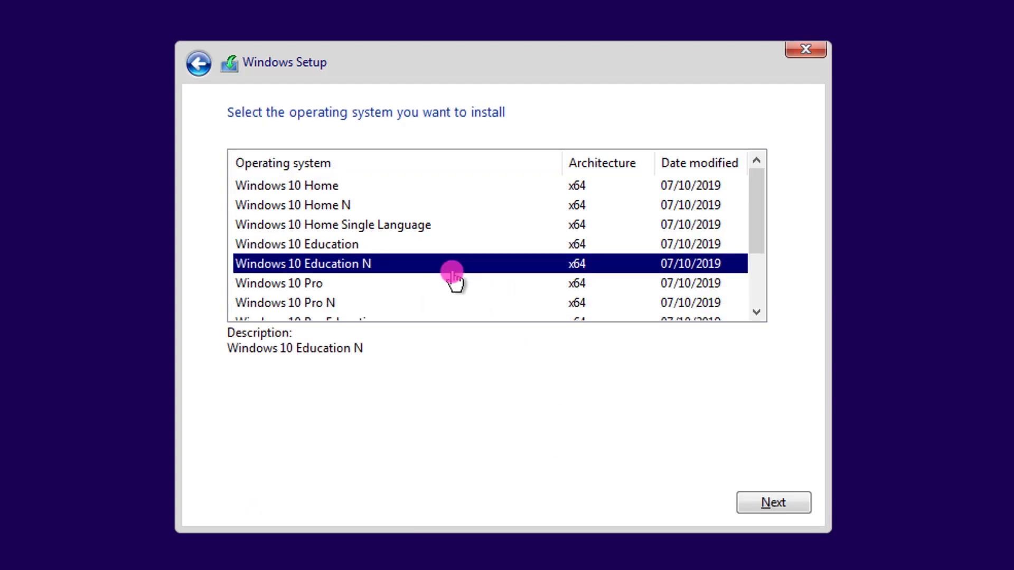
{"action": "left_click", "coordinate": [453, 285]}
{"action": "scroll", "coordinate": [458, 288], "scroll_direction": "down", "scroll_amount": 1}
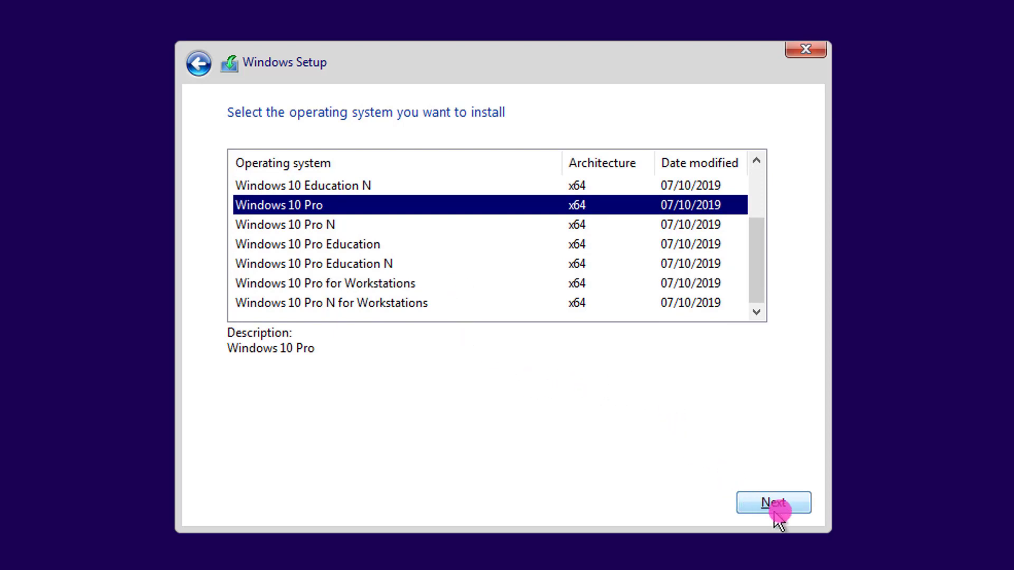
{"action": "left_click", "coordinate": [792, 506]}
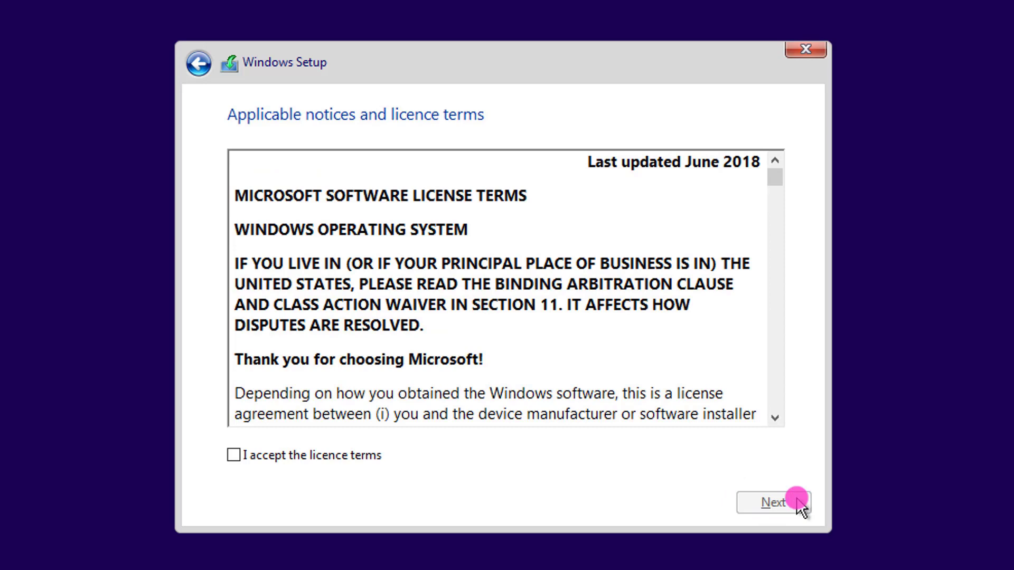
{"action": "left_click", "coordinate": [355, 458]}
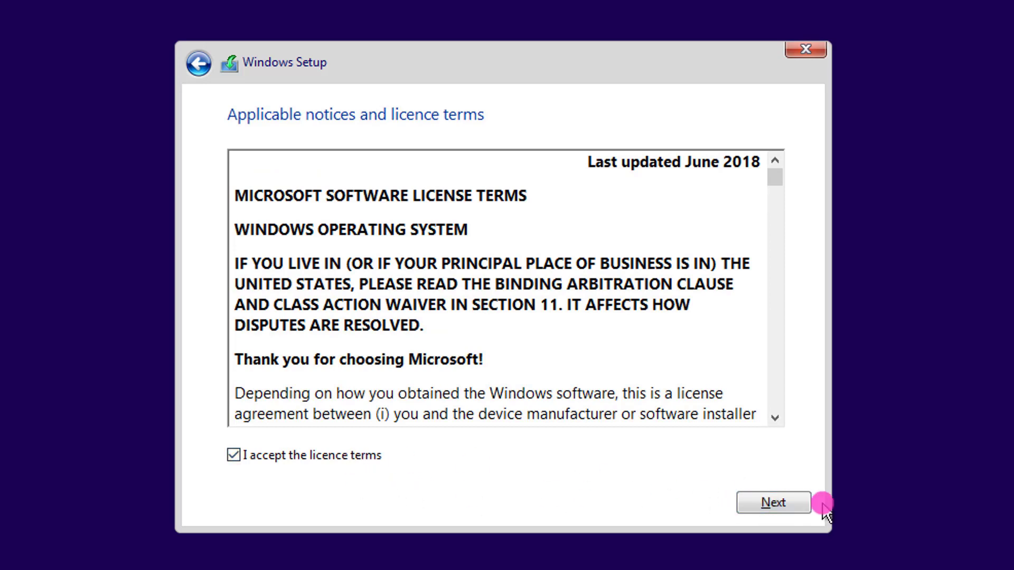
{"action": "left_click", "coordinate": [797, 503]}
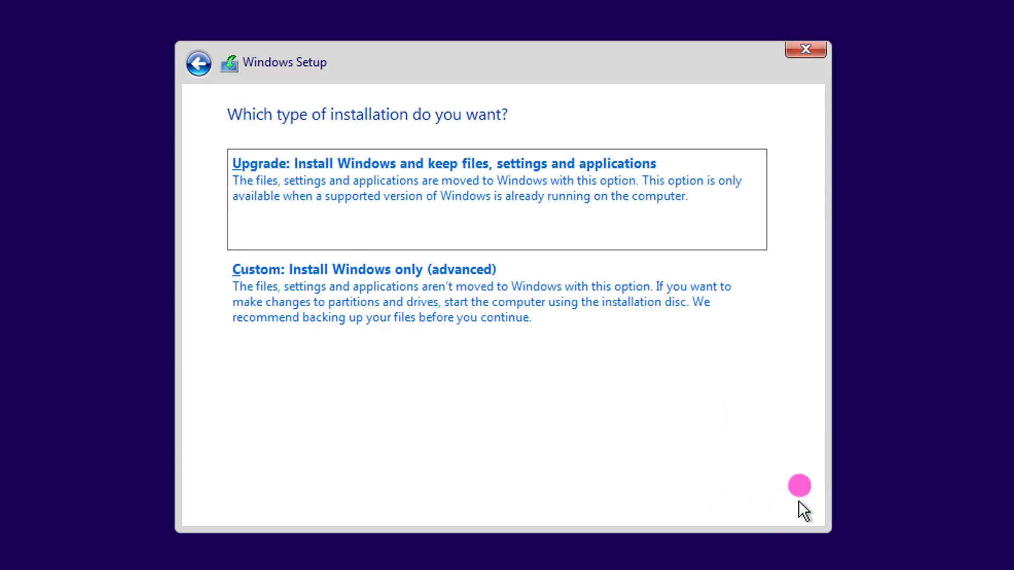
Step: Choose a Custom install and create a 51200 MB partition on the unallocated drive, accepting the system-partition notice
{"action": "left_click", "coordinate": [452, 287]}
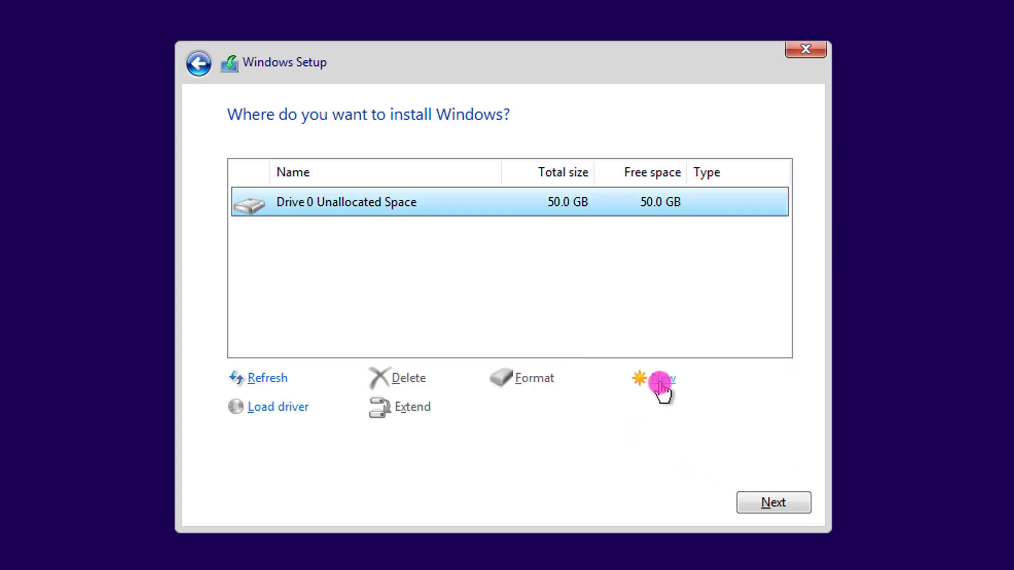
{"action": "left_click", "coordinate": [660, 380]}
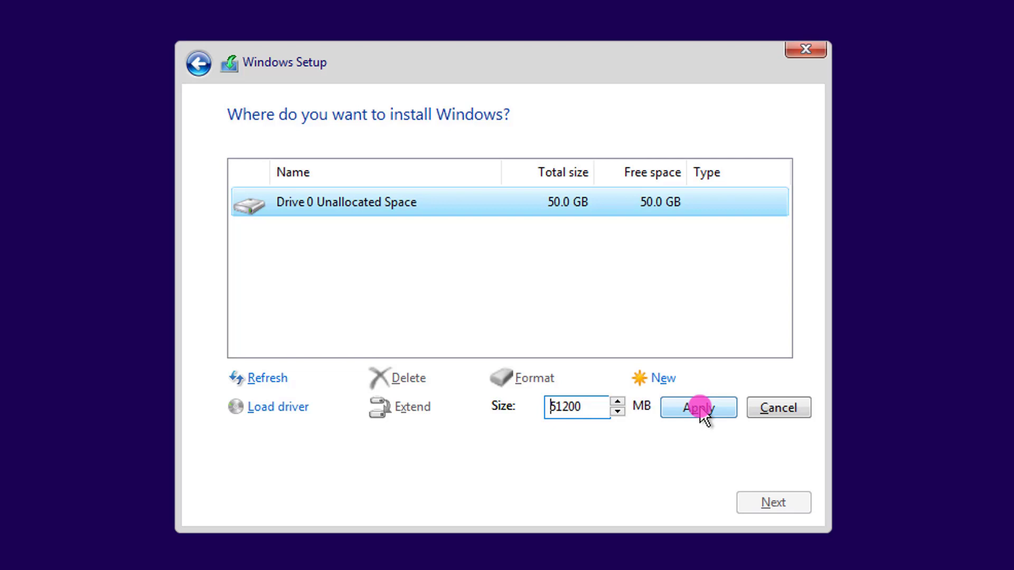
{"action": "left_click", "coordinate": [700, 408]}
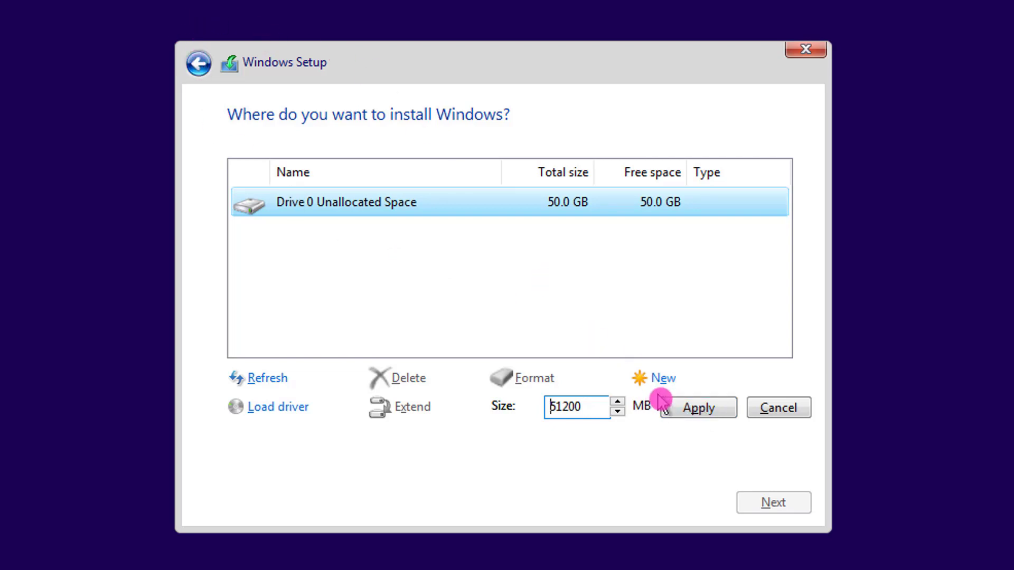
{"action": "left_click", "coordinate": [708, 410]}
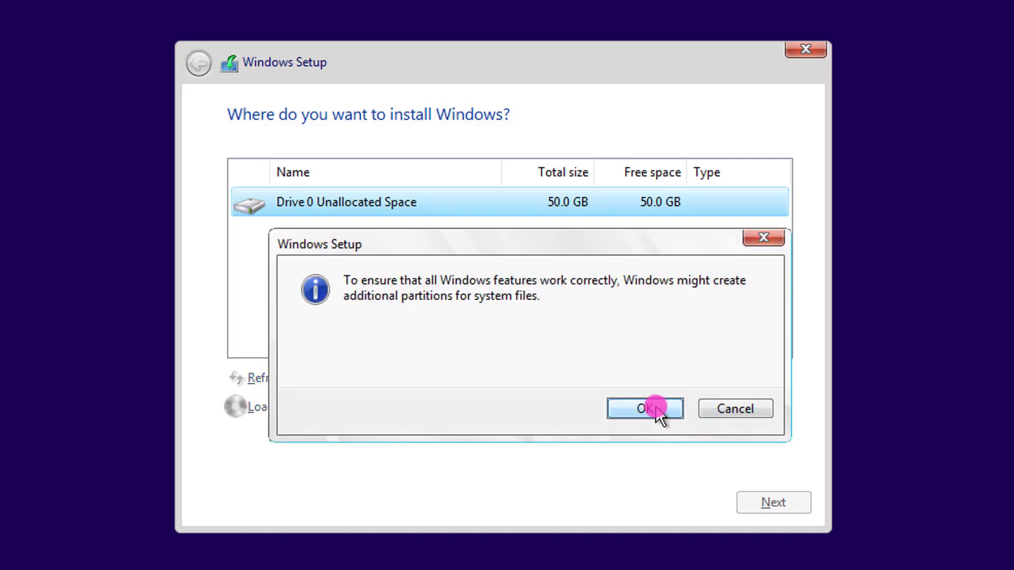
{"action": "left_click", "coordinate": [655, 409]}
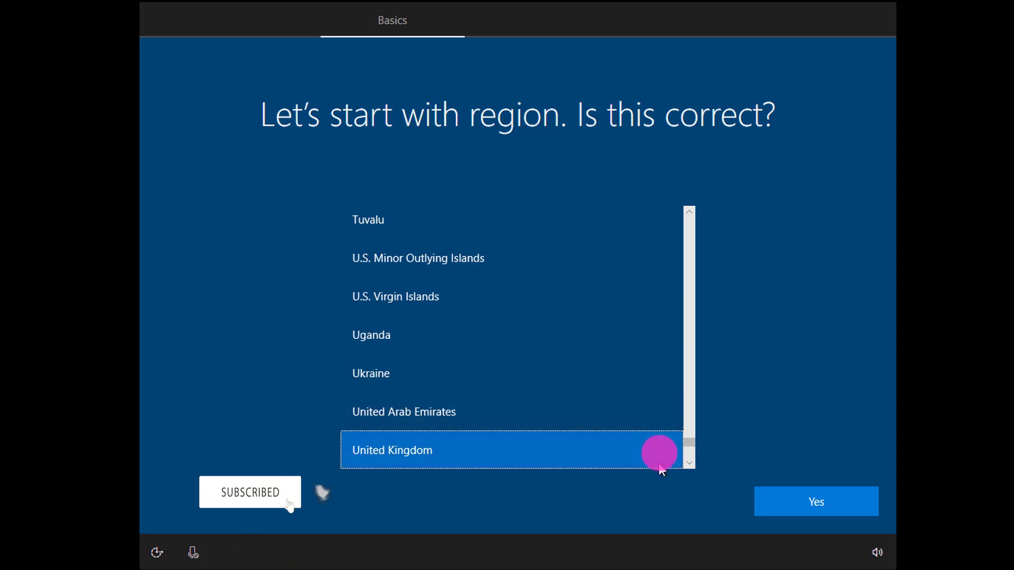
Step: Find India in the region list, select it and confirm it with Yes
{"action": "scroll", "coordinate": [658, 452], "scroll_direction": "down", "scroll_amount": 1}
{"action": "scroll", "coordinate": [658, 452], "scroll_direction": "down", "scroll_amount": 6}
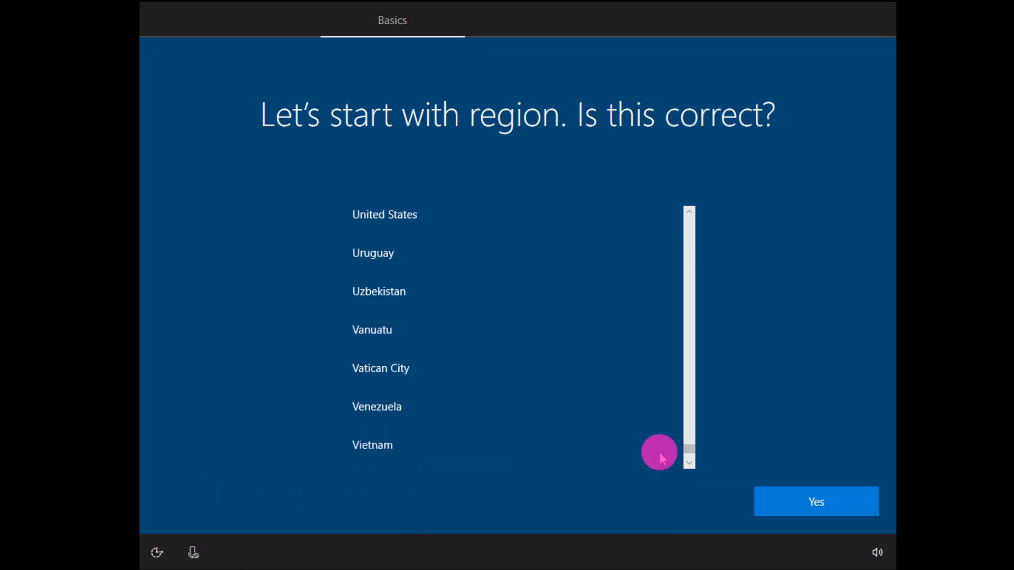
{"action": "scroll", "coordinate": [659, 451], "scroll_direction": "down", "scroll_amount": 4}
{"action": "scroll", "coordinate": [658, 452], "scroll_direction": "up", "scroll_amount": 11}
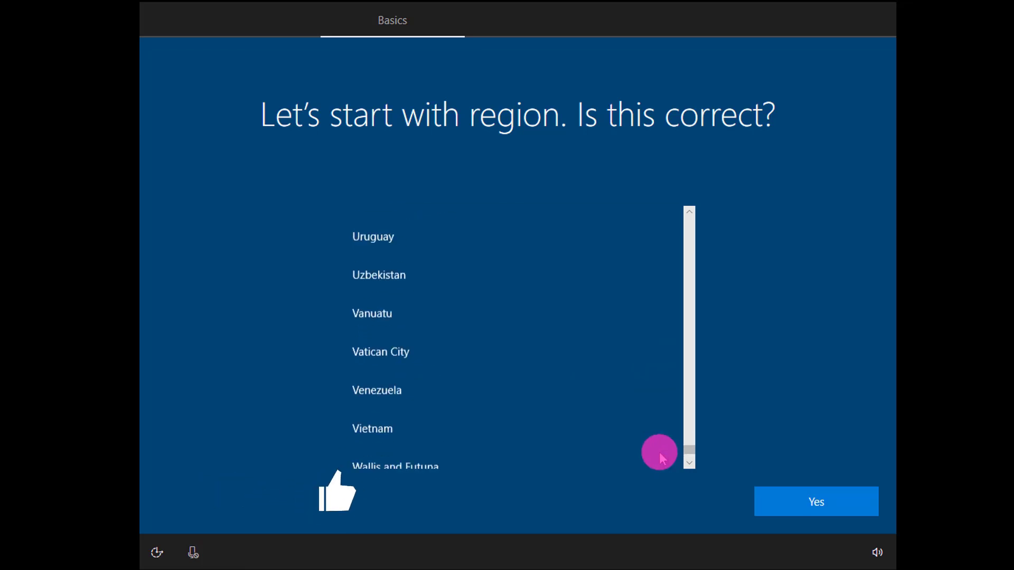
{"action": "scroll", "coordinate": [659, 452], "scroll_direction": "up", "scroll_amount": 9}
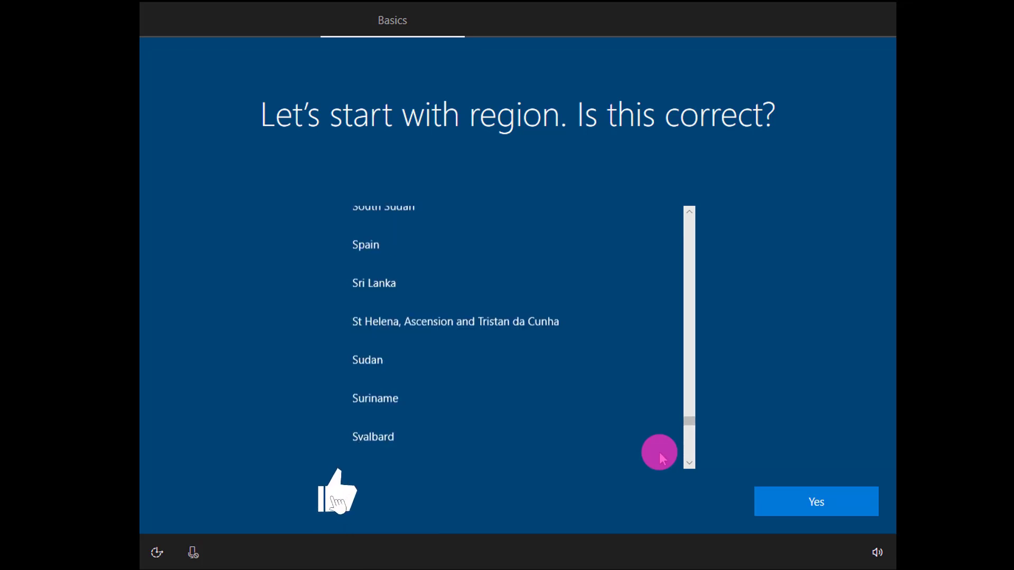
{"action": "scroll", "coordinate": [659, 452], "scroll_direction": "up", "scroll_amount": 7}
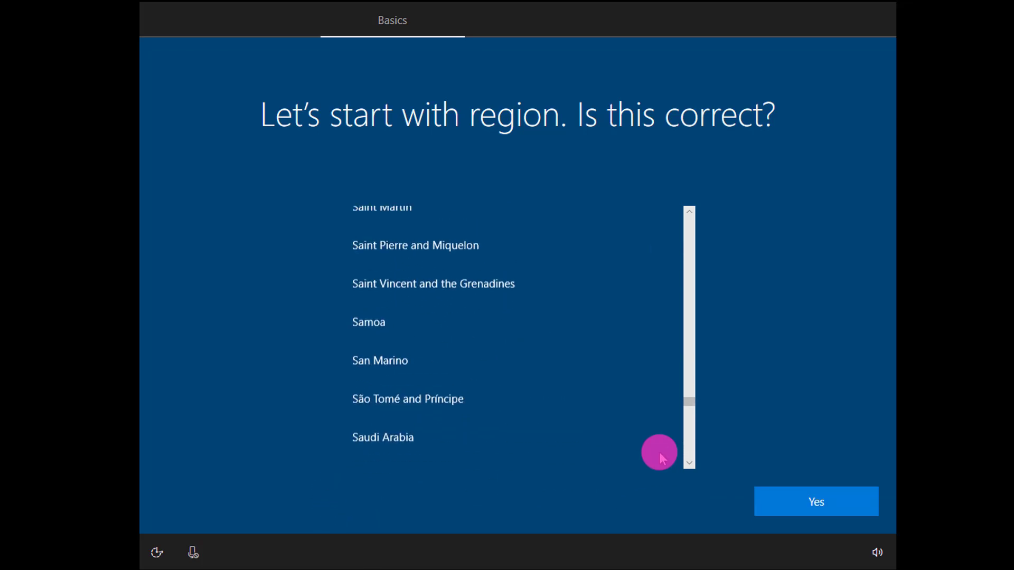
{"action": "left_click_drag", "start_coordinate": [682, 406], "coordinate": [684, 312]}
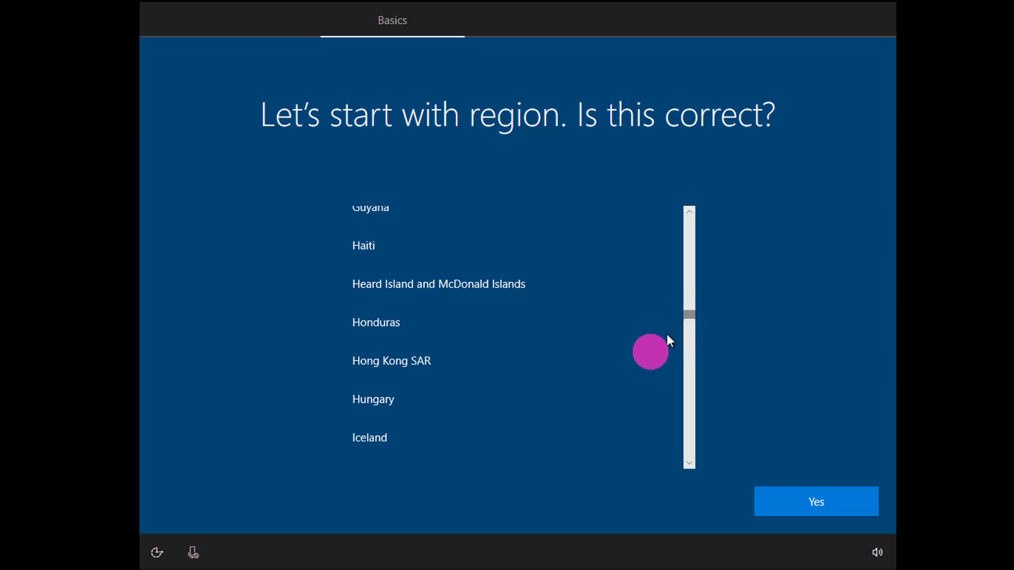
{"action": "scroll", "coordinate": [613, 356], "scroll_direction": "down", "scroll_amount": 2}
{"action": "left_click", "coordinate": [544, 393]}
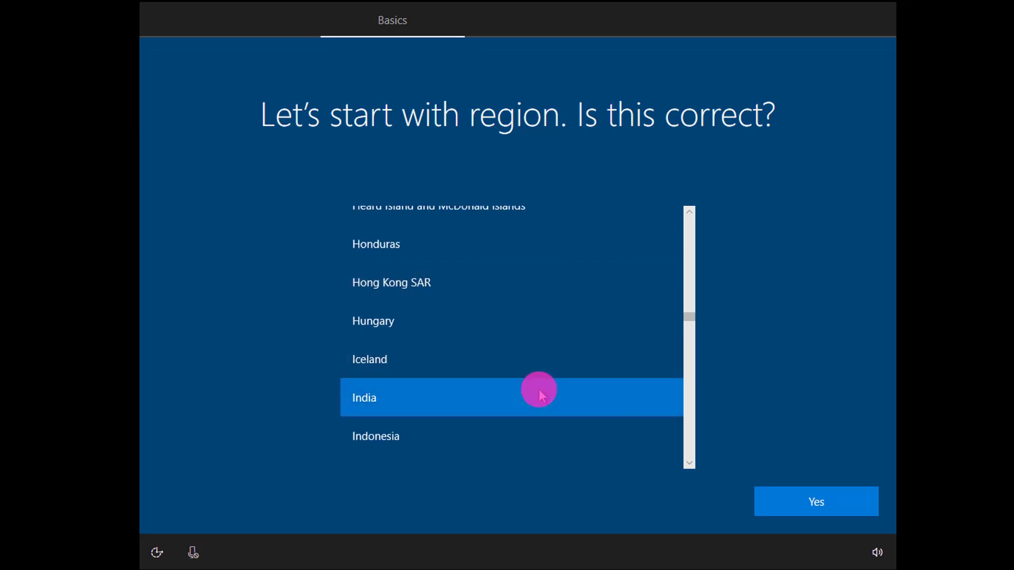
{"action": "left_click", "coordinate": [797, 504]}
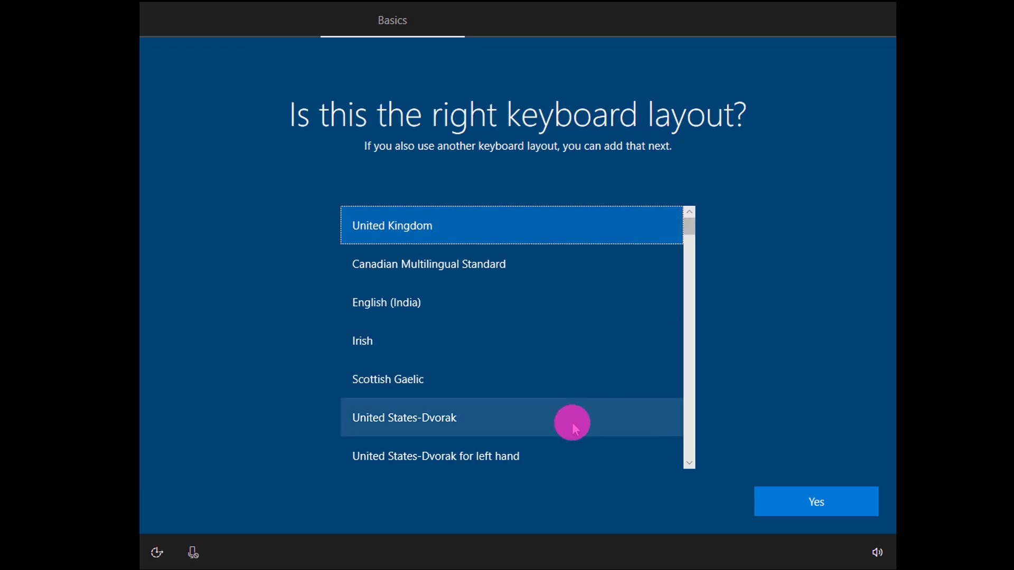
Step: Select United States-International instead of United Kingdom as the keyboard layout and confirm
{"action": "scroll", "coordinate": [572, 422], "scroll_direction": "down", "scroll_amount": 2}
{"action": "left_click", "coordinate": [669, 374]}
{"action": "scroll", "coordinate": [672, 407], "scroll_direction": "down", "scroll_amount": 1}
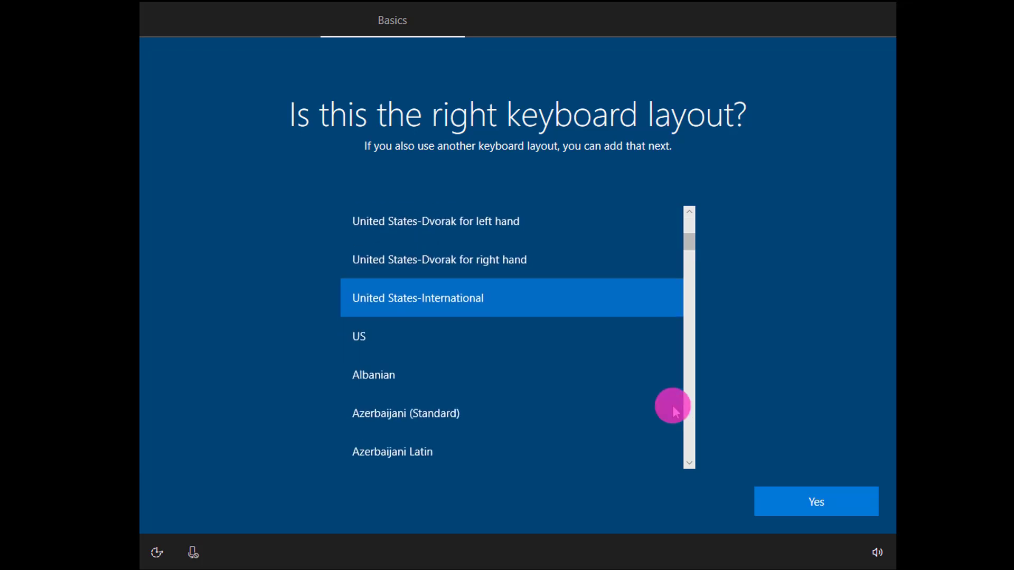
{"action": "left_click", "coordinate": [788, 503]}
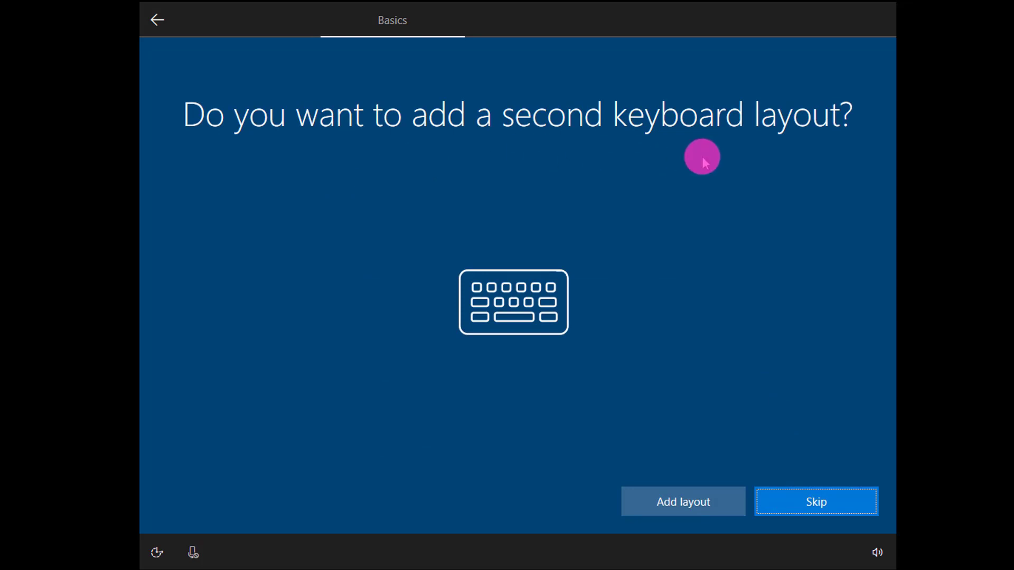
Step: Add a second keyboard layout: English (India) with the United States-International layout
{"action": "left_click", "coordinate": [673, 503]}
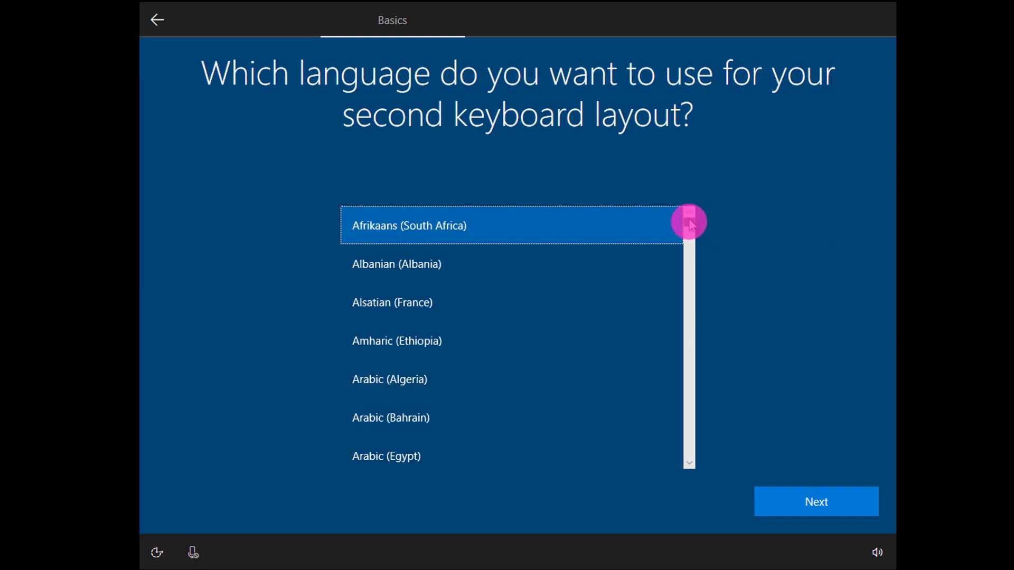
{"action": "left_click_drag", "start_coordinate": [690, 220], "coordinate": [689, 268]}
{"action": "left_click", "coordinate": [467, 372]}
{"action": "scroll", "coordinate": [466, 372], "scroll_direction": "down", "scroll_amount": 1}
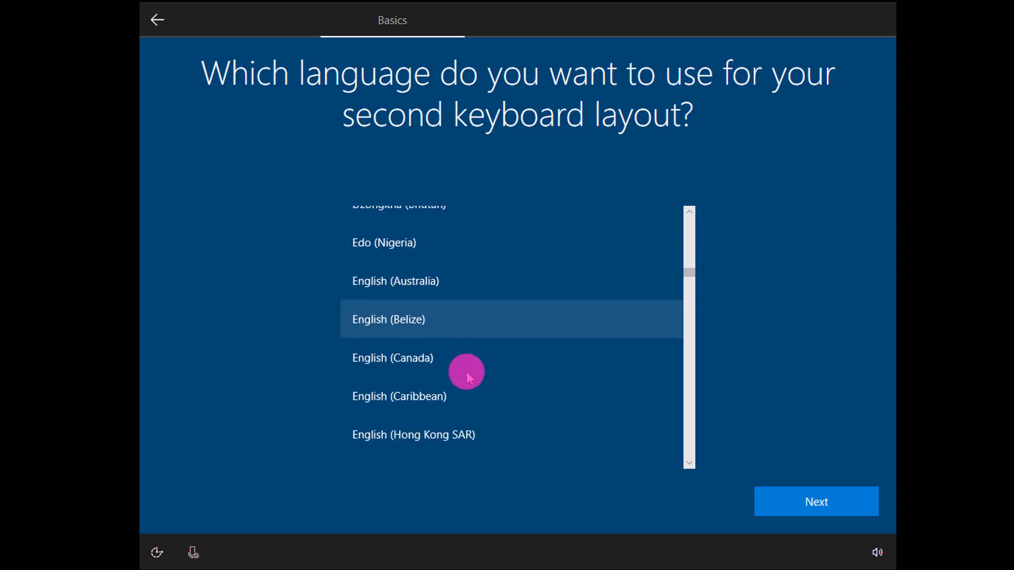
{"action": "left_click", "coordinate": [381, 404]}
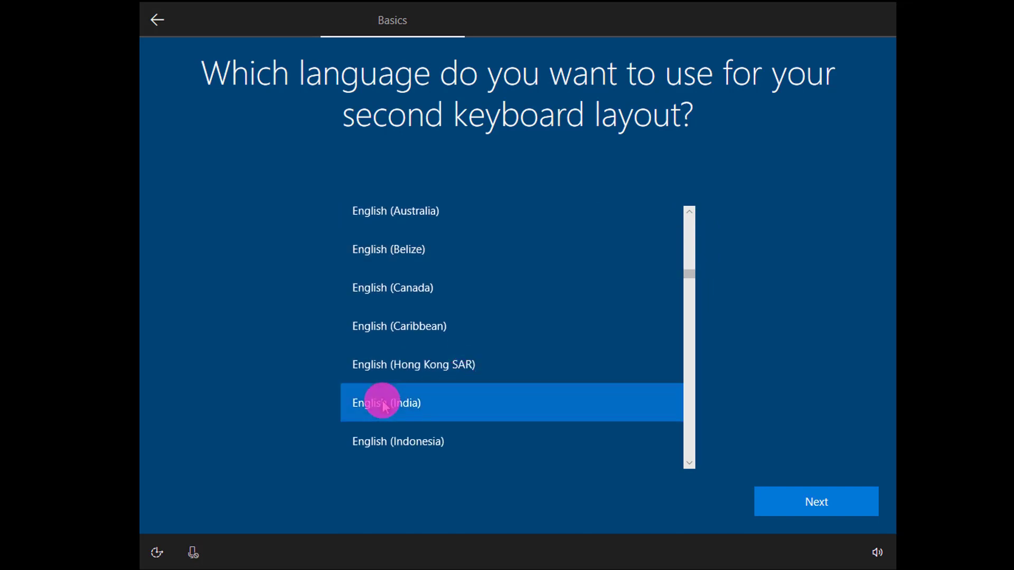
{"action": "left_click", "coordinate": [810, 506]}
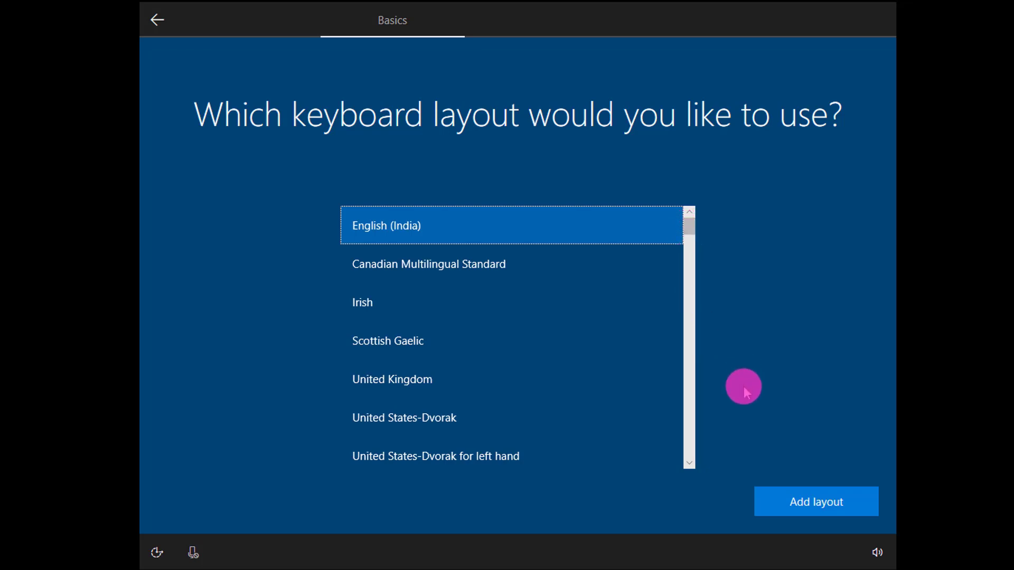
{"action": "left_click_drag", "start_coordinate": [693, 233], "coordinate": [689, 254]}
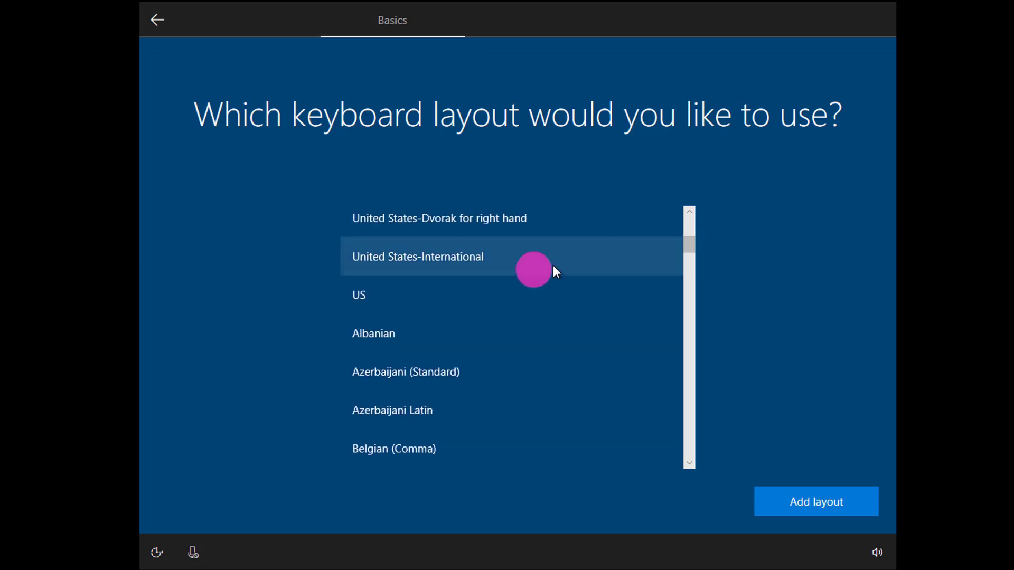
{"action": "left_click", "coordinate": [496, 269]}
{"action": "left_click", "coordinate": [798, 502]}
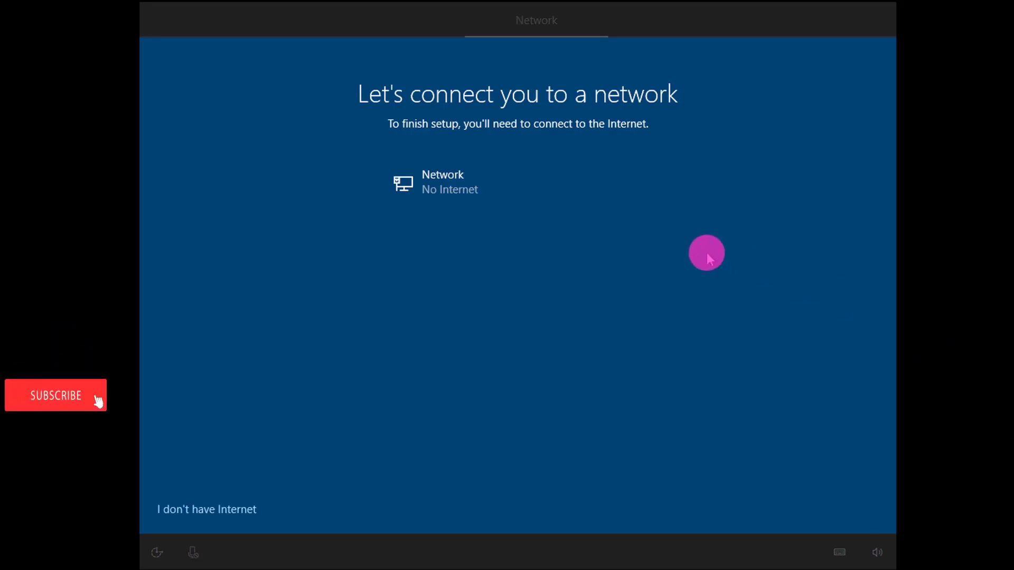
Step: Skip the network with 'I don't have Internet' and continue with limited setup
{"action": "left_click", "coordinate": [232, 509]}
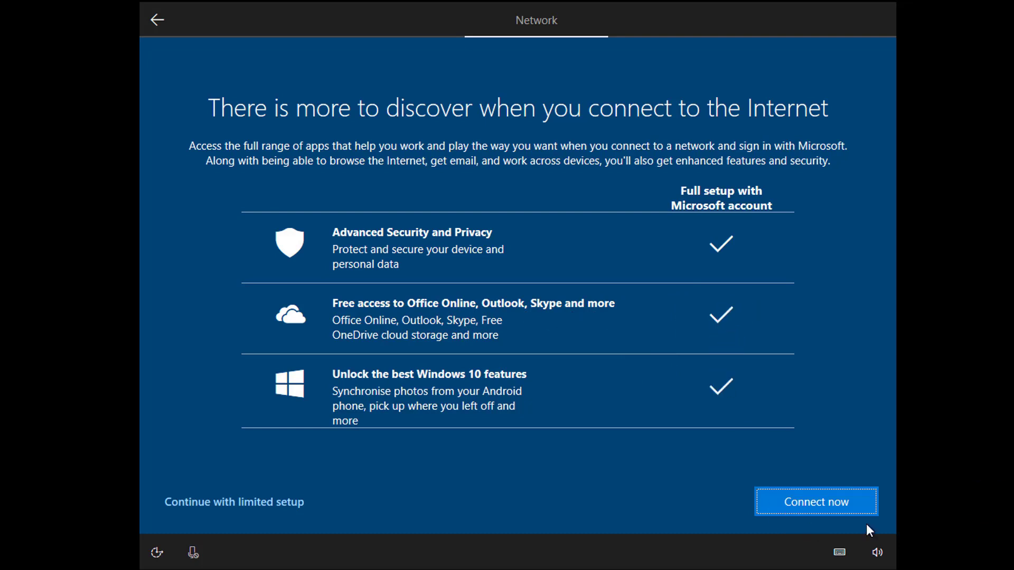
{"action": "left_click", "coordinate": [236, 506]}
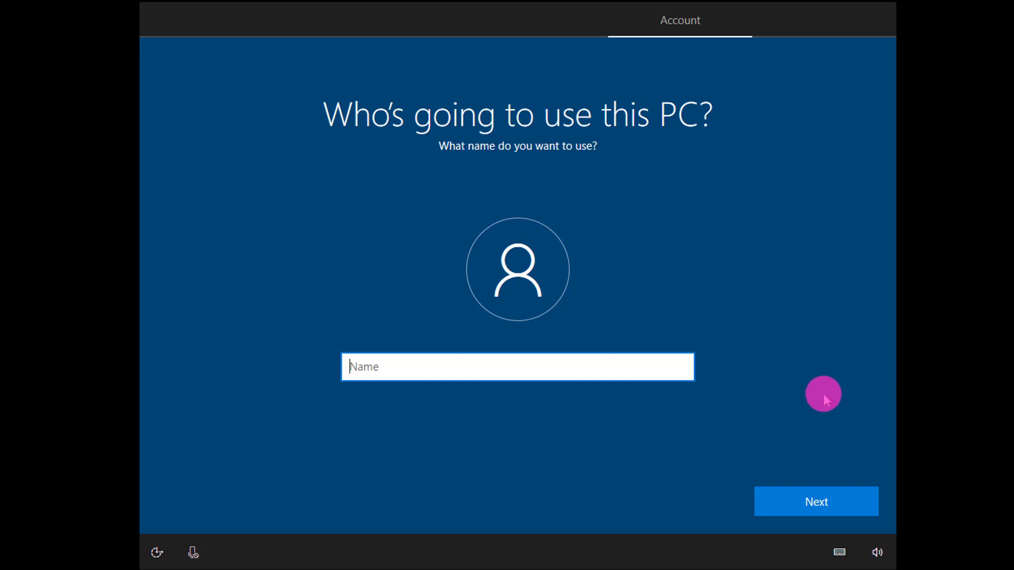
Step: Enter the user's name as the local account name and continue
{"action": "type", "text": "s"}
{"action": "key", "text": "BackSpace"}
{"action": "key", "text": "BackSpace"}
{"action": "type", "text": "Sakthivelavan"}
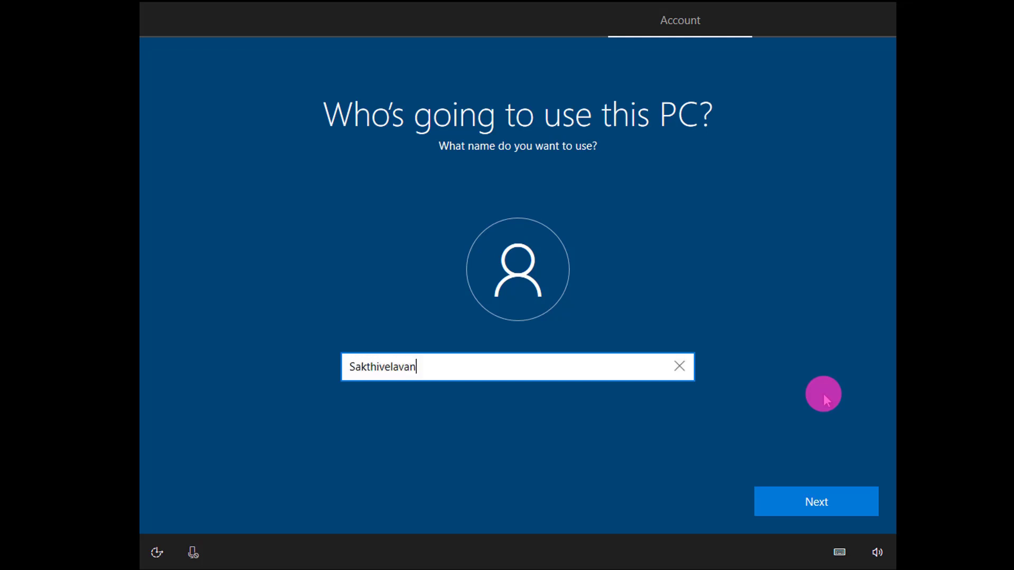
{"action": "left_click", "coordinate": [780, 505]}
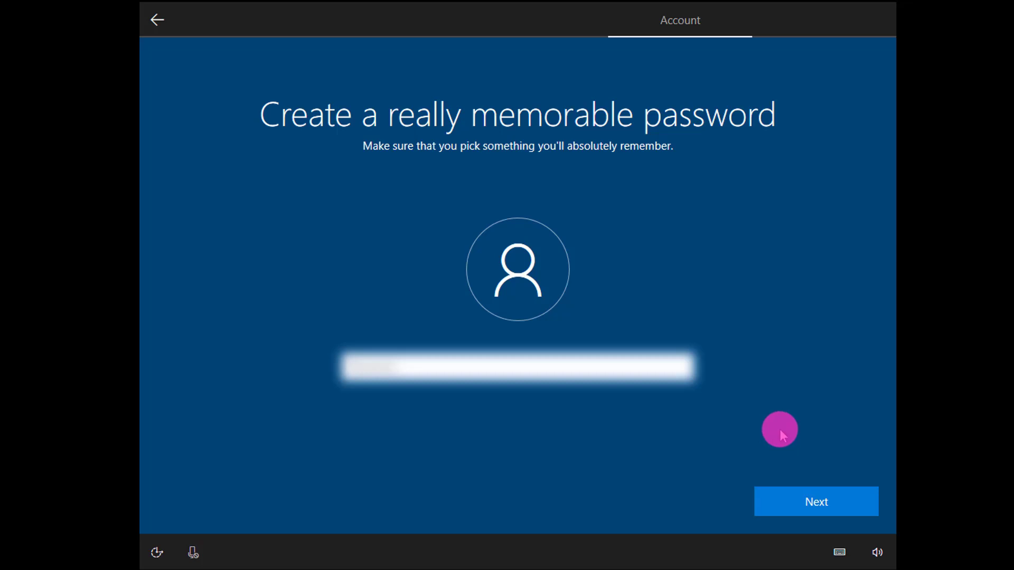
Step: Type an account password, trimming its last character, and submit it
{"action": "type", "text": "123456"}
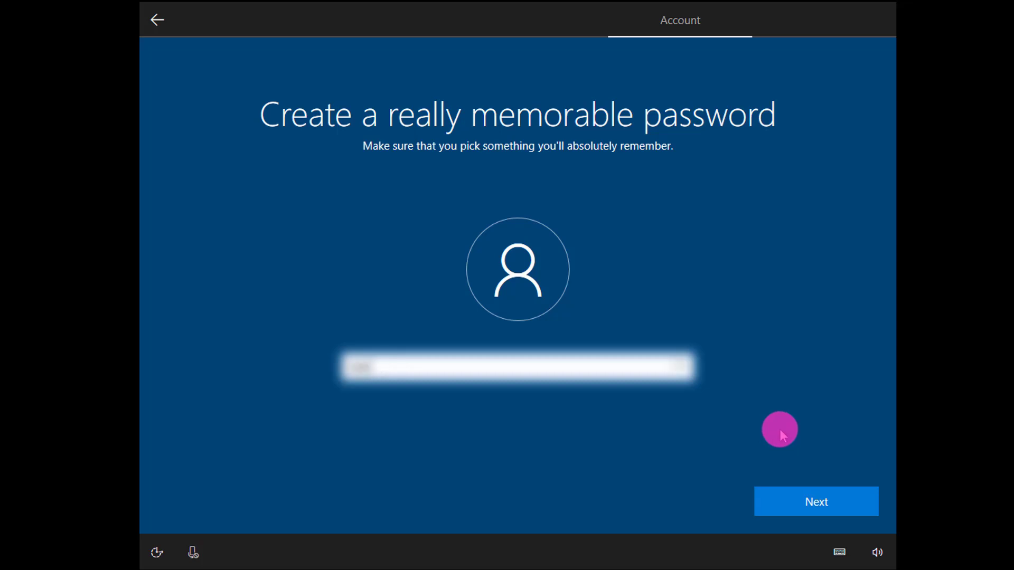
{"action": "type", "text": "7890"}
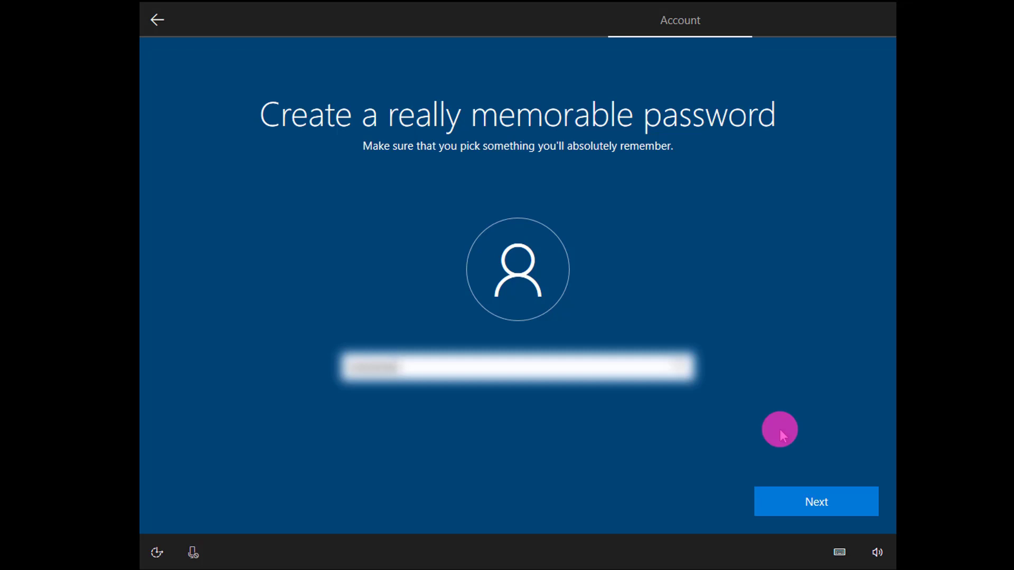
{"action": "type", "text": "12"}
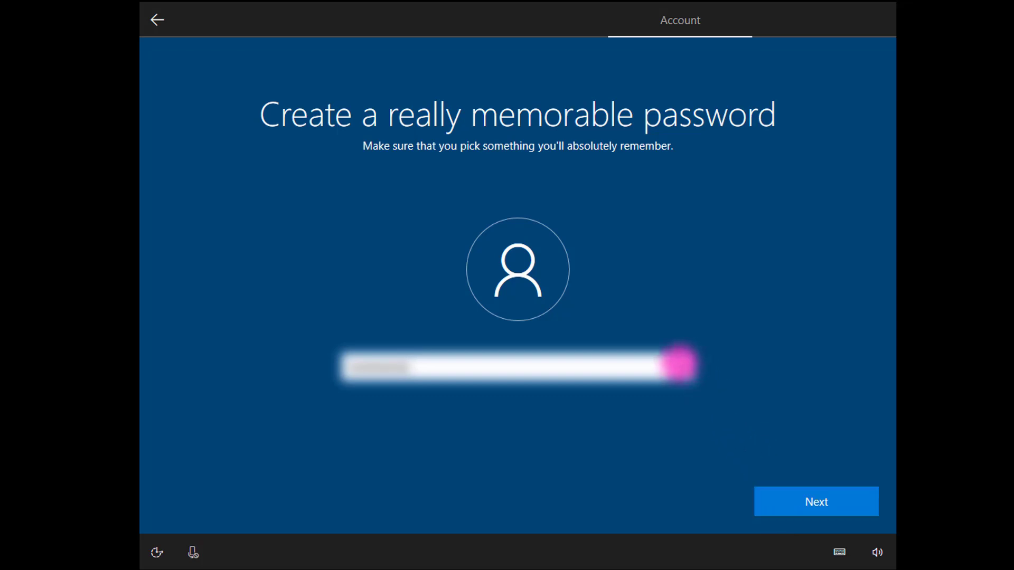
{"action": "key", "text": "BackSpace"}
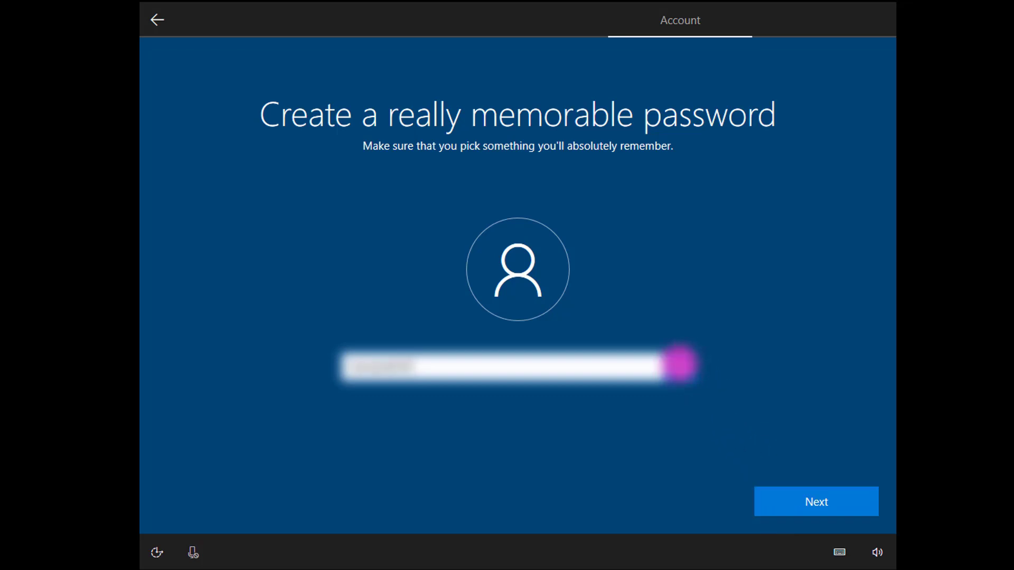
{"action": "left_click", "coordinate": [779, 506]}
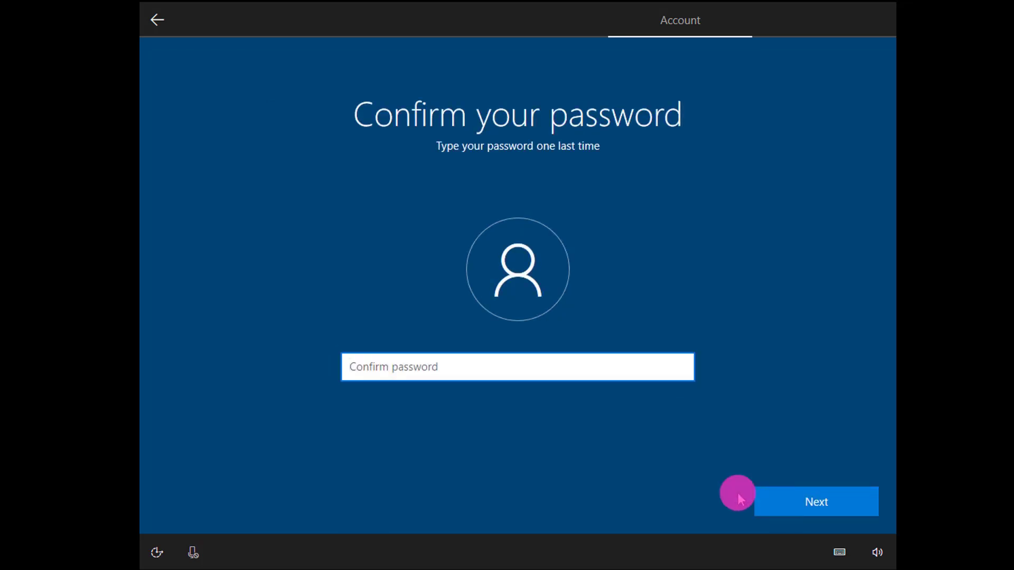
Step: Enter the account password again in the Confirm password box and submit
{"action": "type", "text": "pass"}
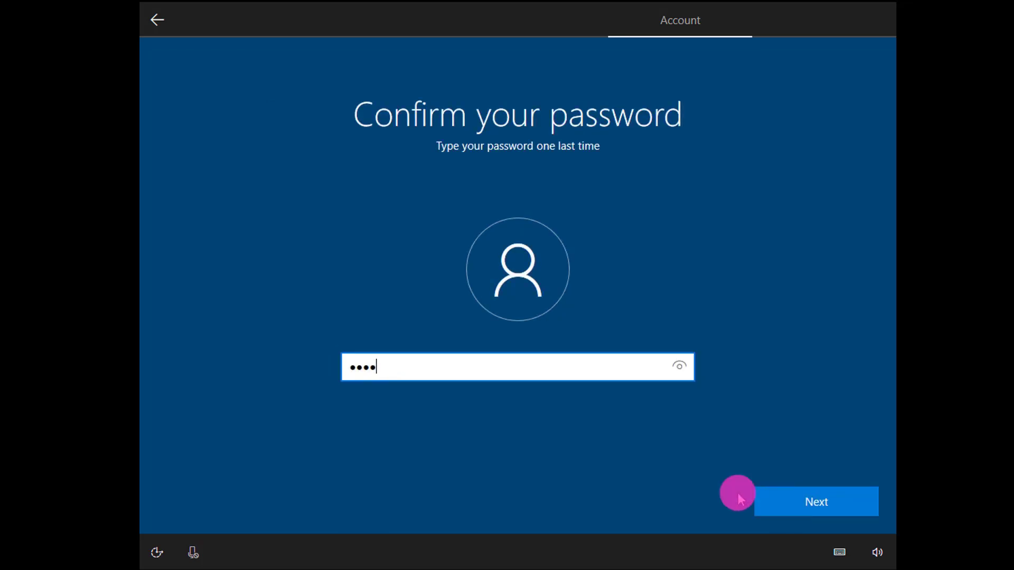
{"action": "type", "text": "word1"}
{"action": "left_click", "coordinate": [844, 513]}
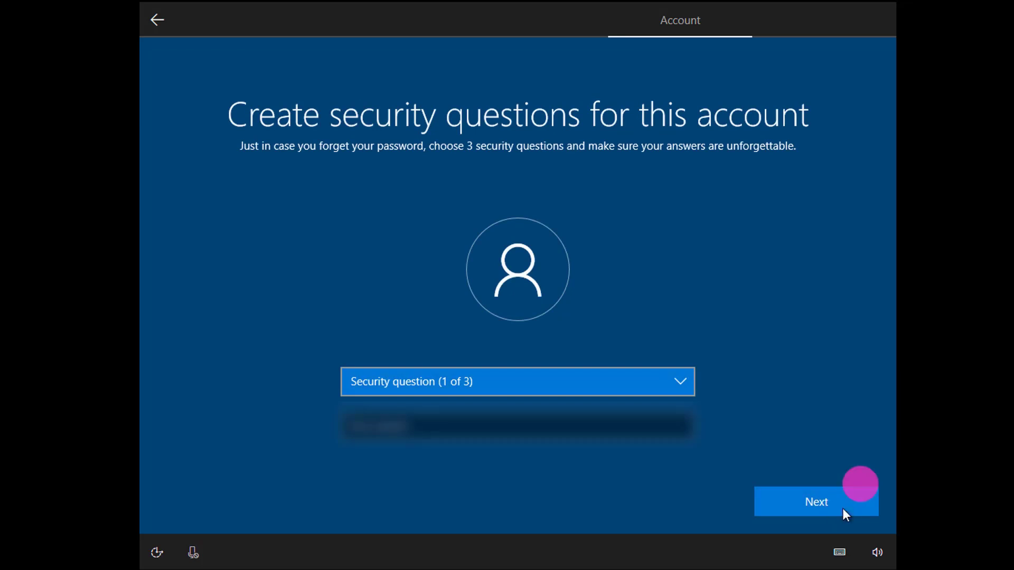
Step: Choose the city-where-you-were-born question, type its answer, and go to question 2
{"action": "left_click", "coordinate": [509, 385]}
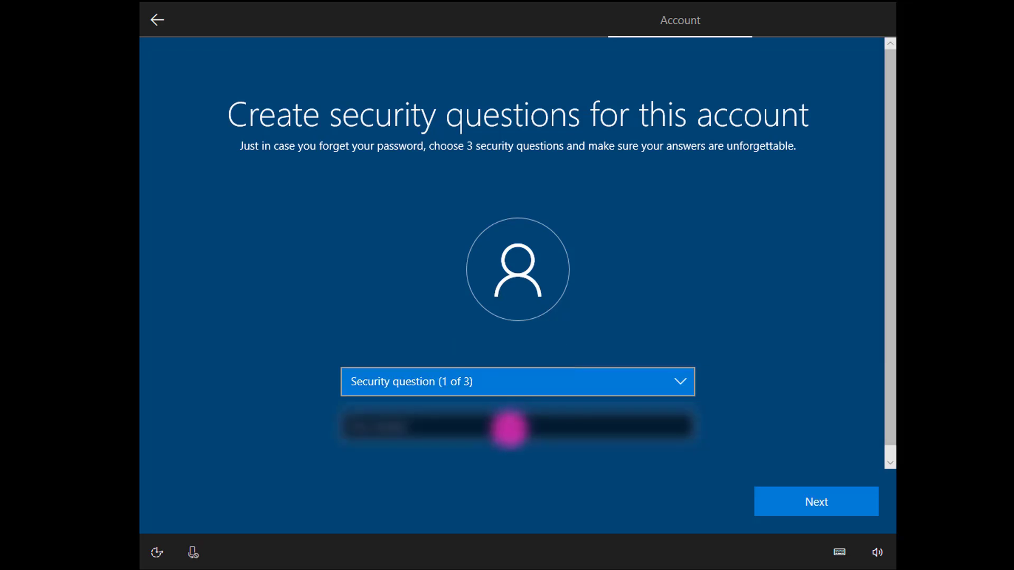
{"action": "left_click", "coordinate": [509, 429]}
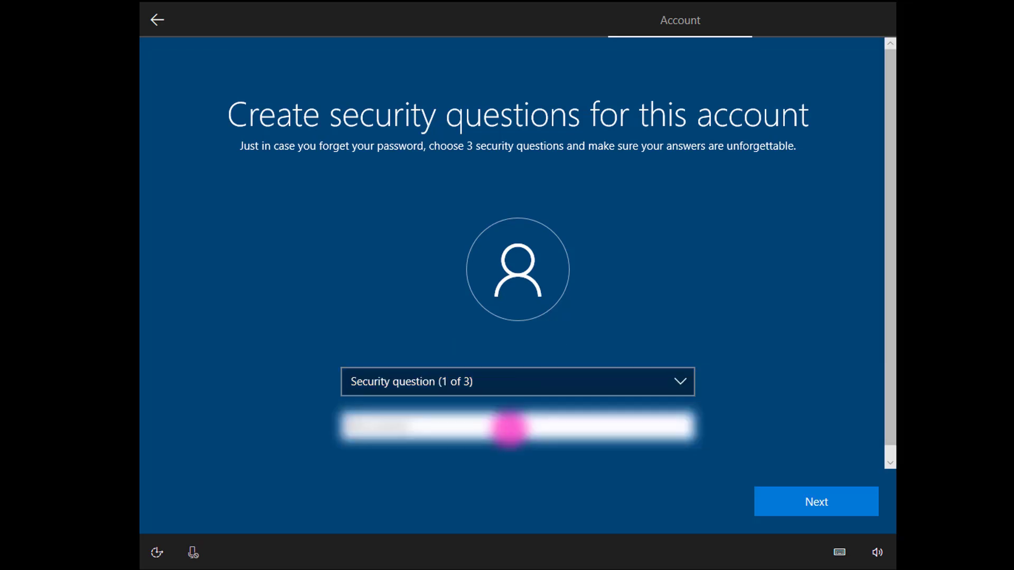
{"action": "left_click", "coordinate": [515, 379]}
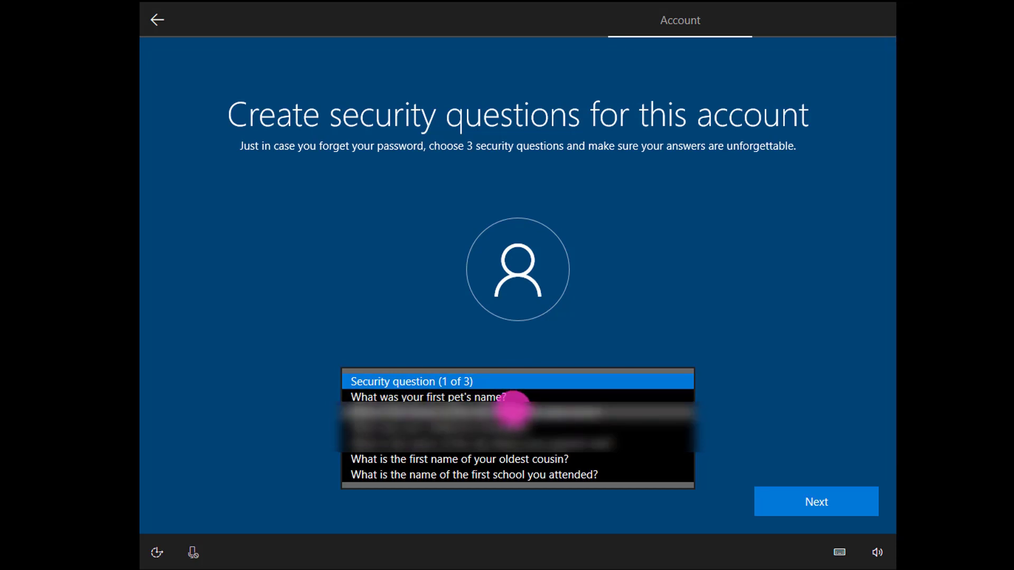
{"action": "left_click", "coordinate": [511, 406]}
{"action": "left_click", "coordinate": [510, 424]}
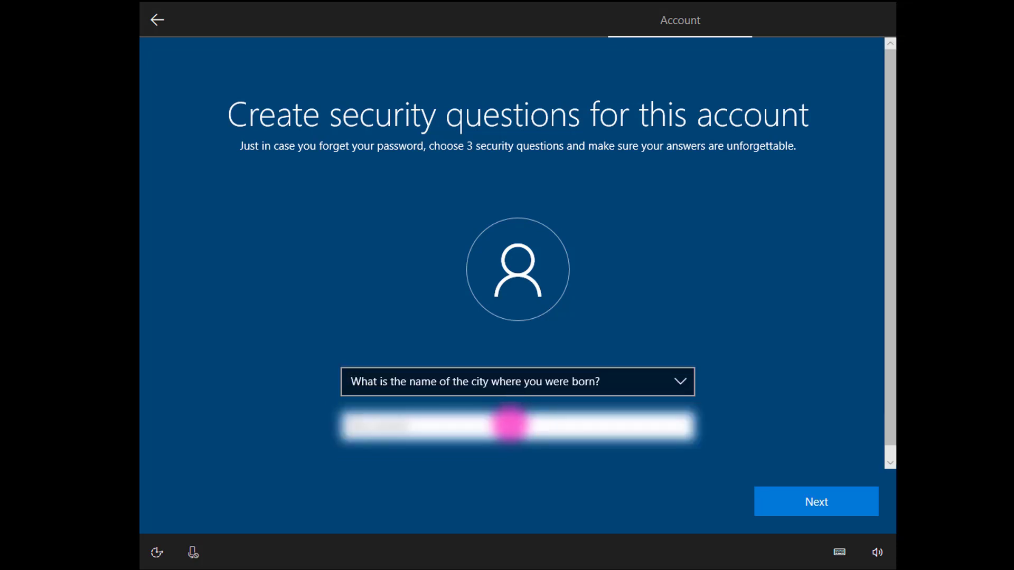
{"action": "type", "text": "Par"}
{"action": "type", "text": "ville"}
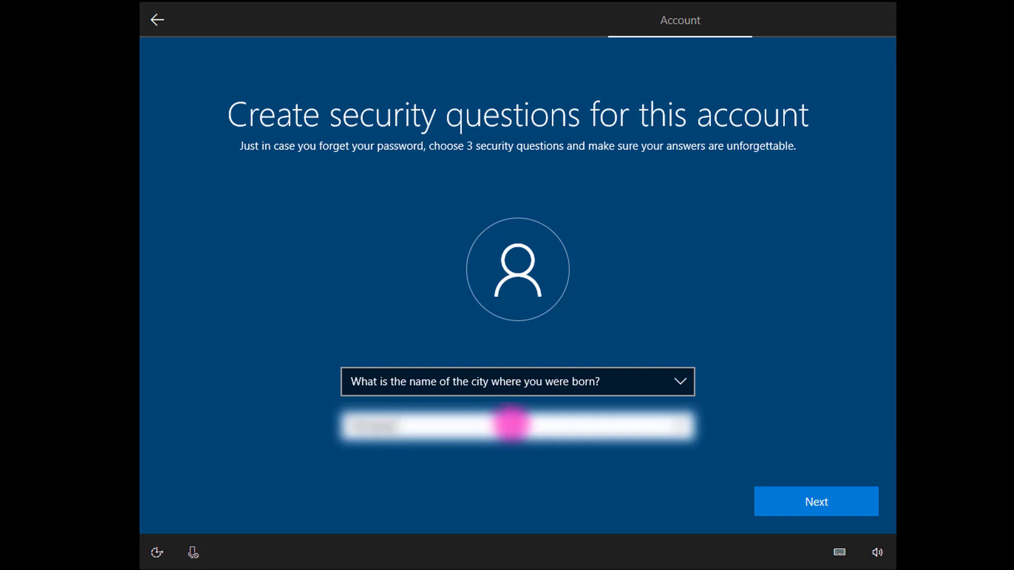
{"action": "left_click", "coordinate": [812, 508]}
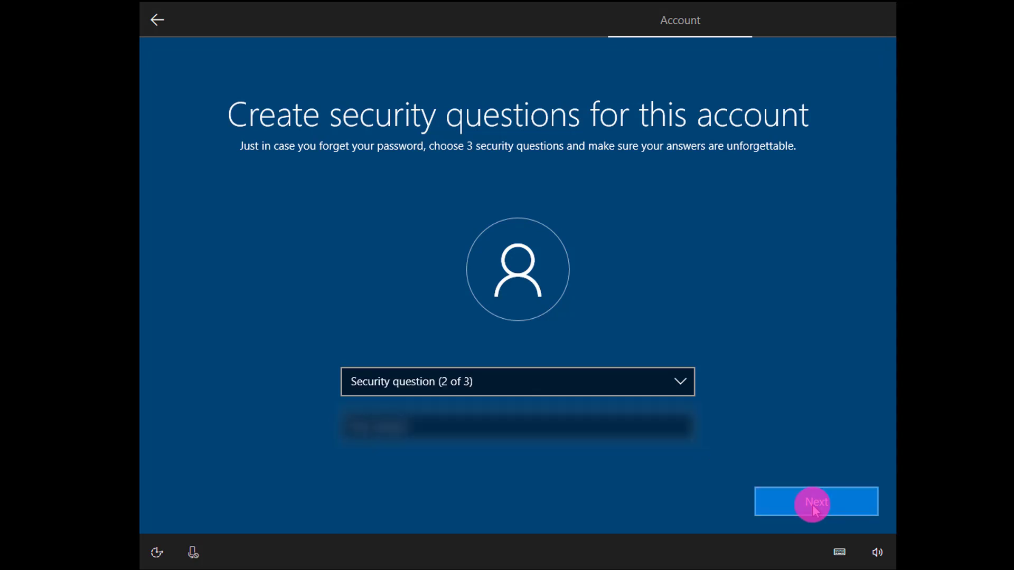
Step: Try the childhood nickname question for question 2 and type an answer for it
{"action": "left_click", "coordinate": [454, 379]}
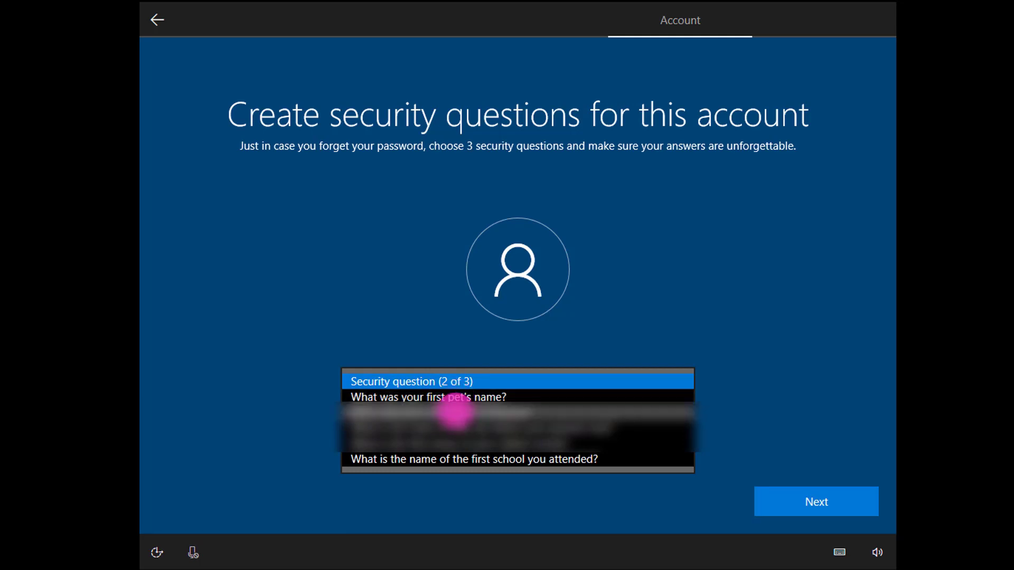
{"action": "left_click", "coordinate": [455, 412]}
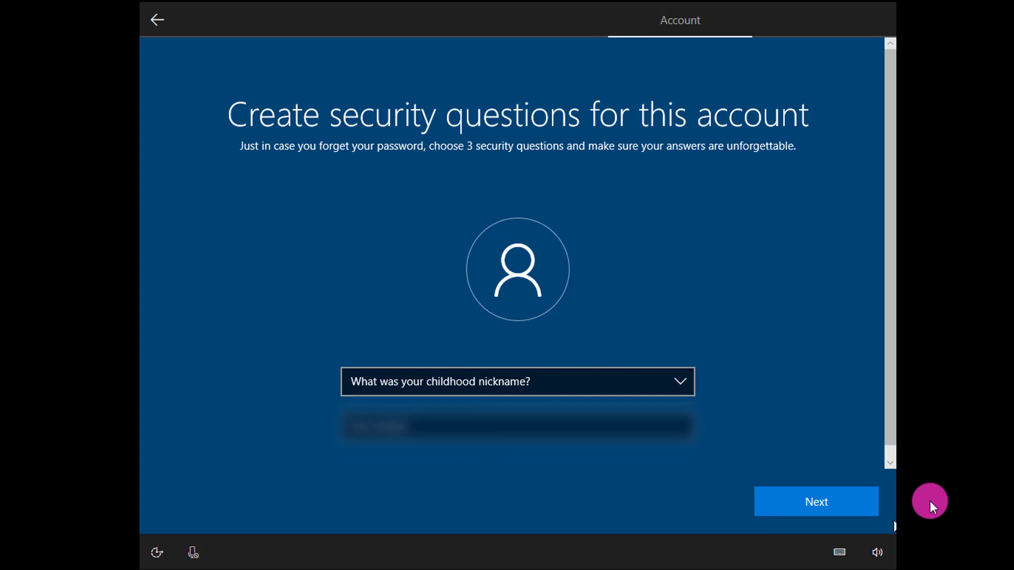
{"action": "left_click", "coordinate": [515, 428]}
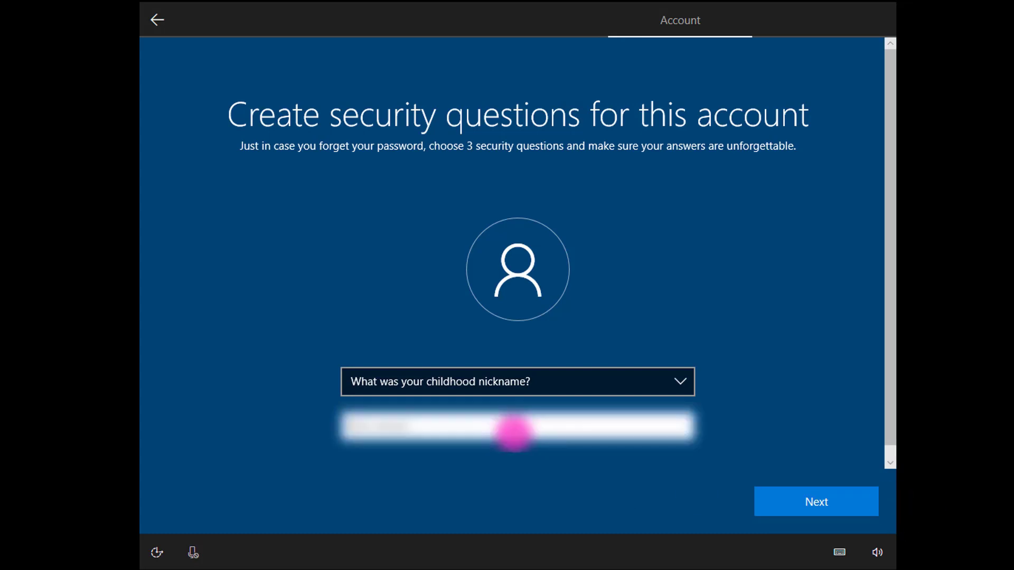
{"action": "type", "text": "nickname"}
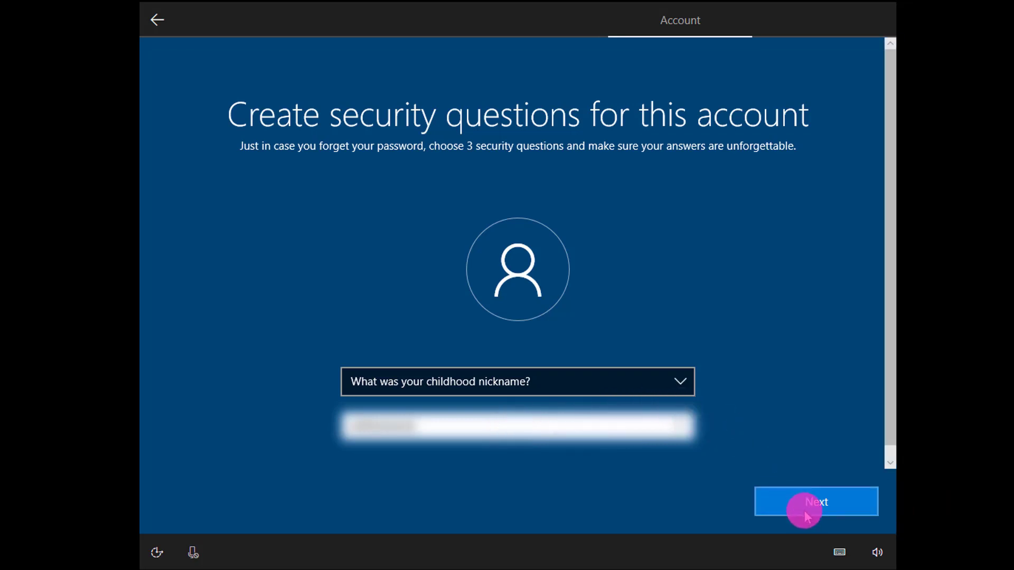
{"action": "left_click", "coordinate": [634, 391]}
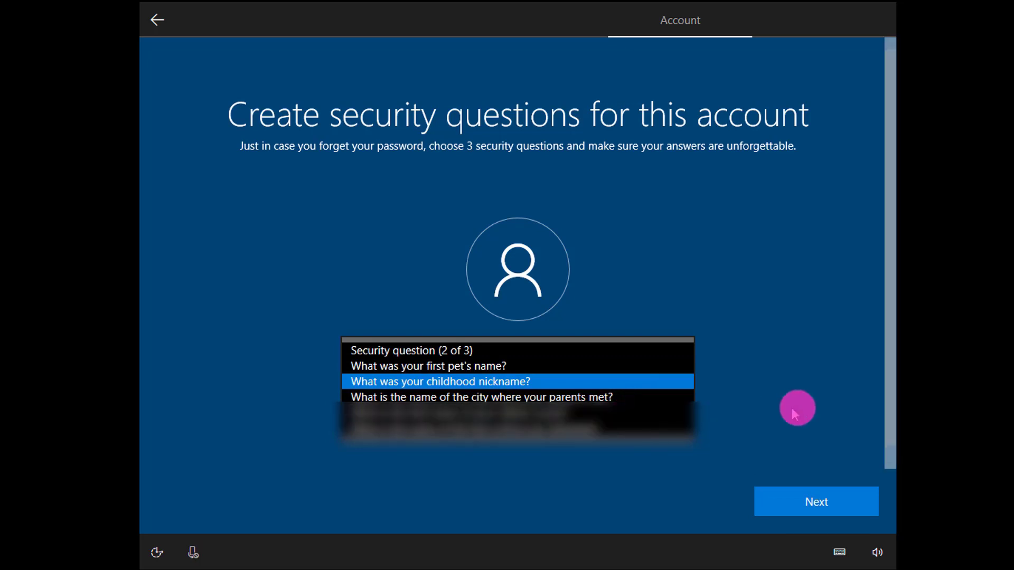
{"action": "left_click", "coordinate": [562, 454]}
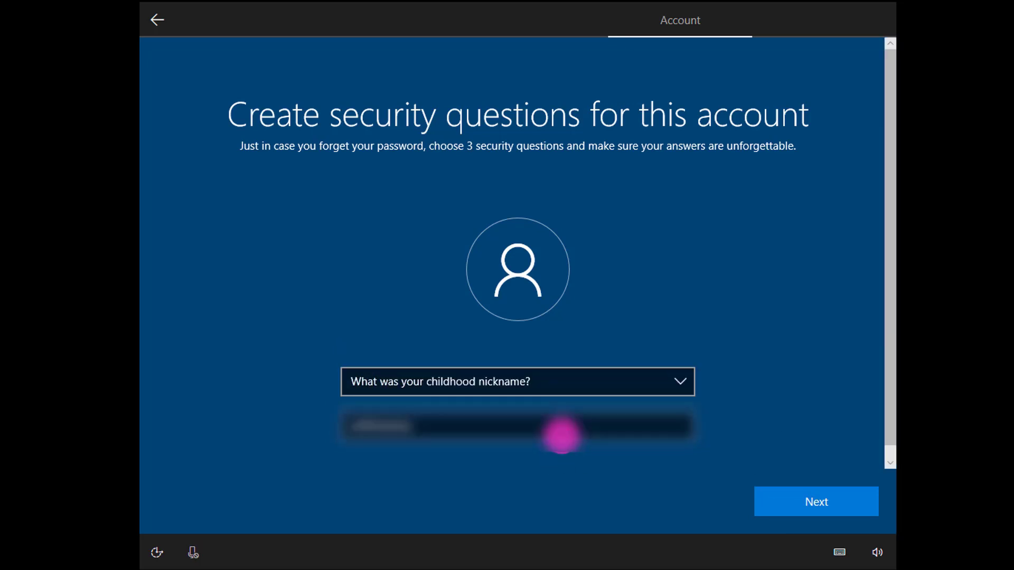
Step: Switch question 2 to the first school attended and type its answer
{"action": "left_click", "coordinate": [562, 388]}
{"action": "left_click", "coordinate": [561, 412]}
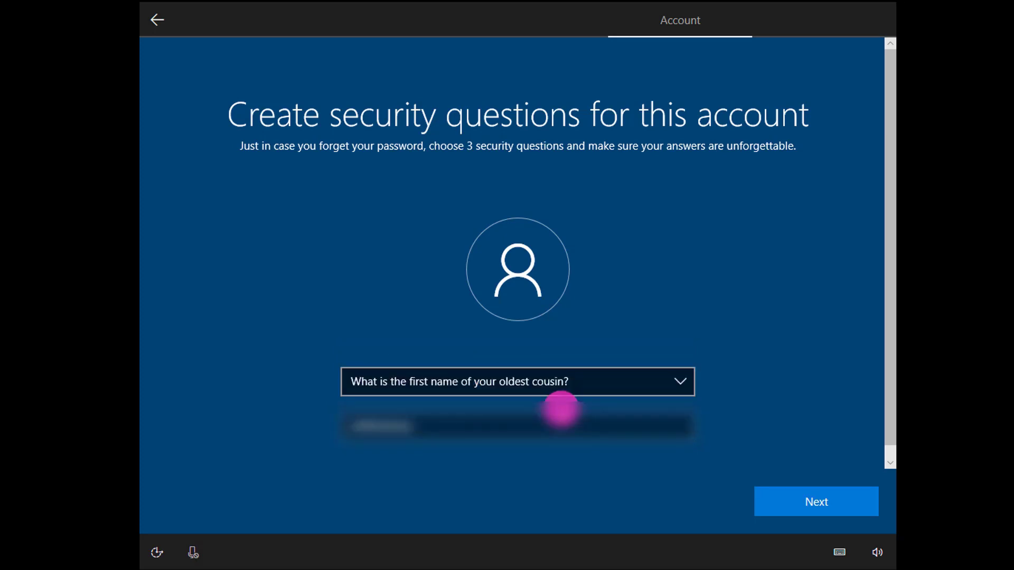
{"action": "left_click", "coordinate": [561, 425]}
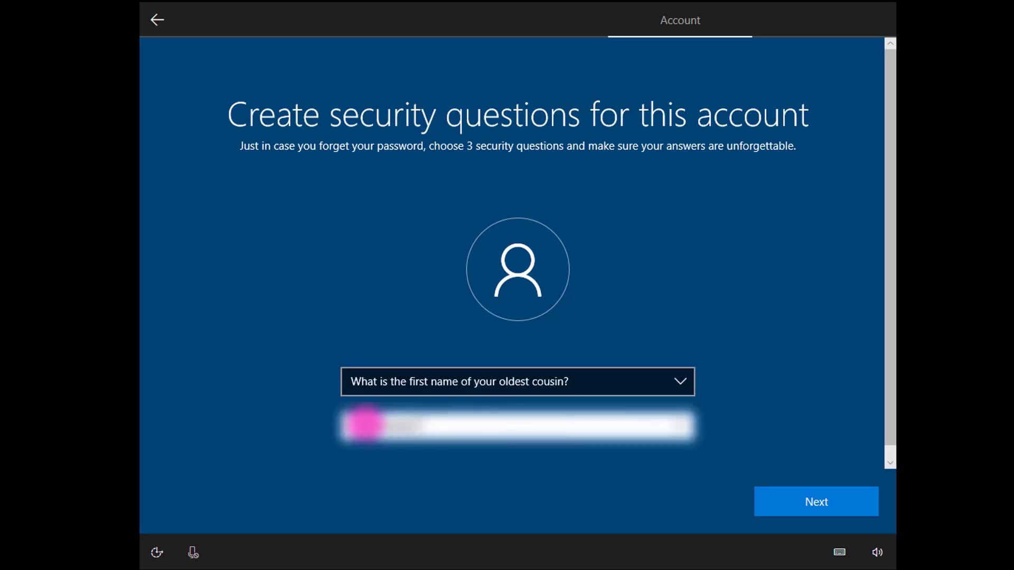
{"action": "left_click", "coordinate": [529, 383]}
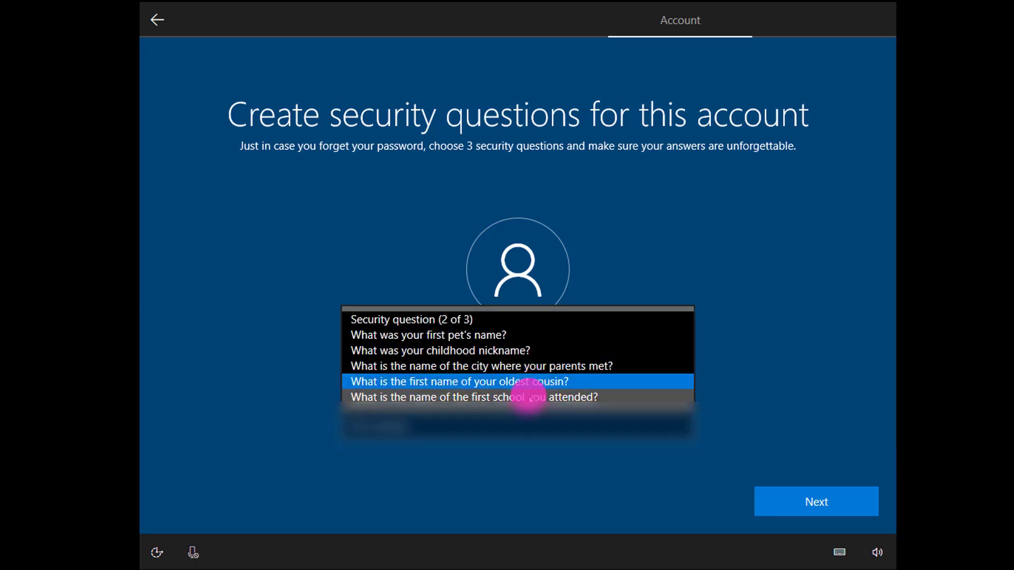
{"action": "left_click", "coordinate": [529, 397]}
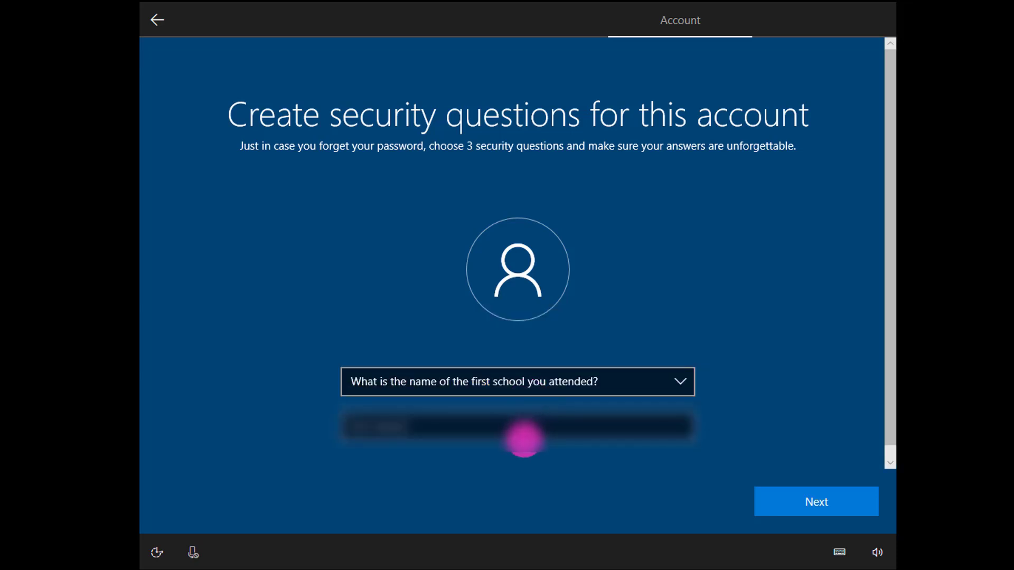
{"action": "left_click", "coordinate": [522, 429]}
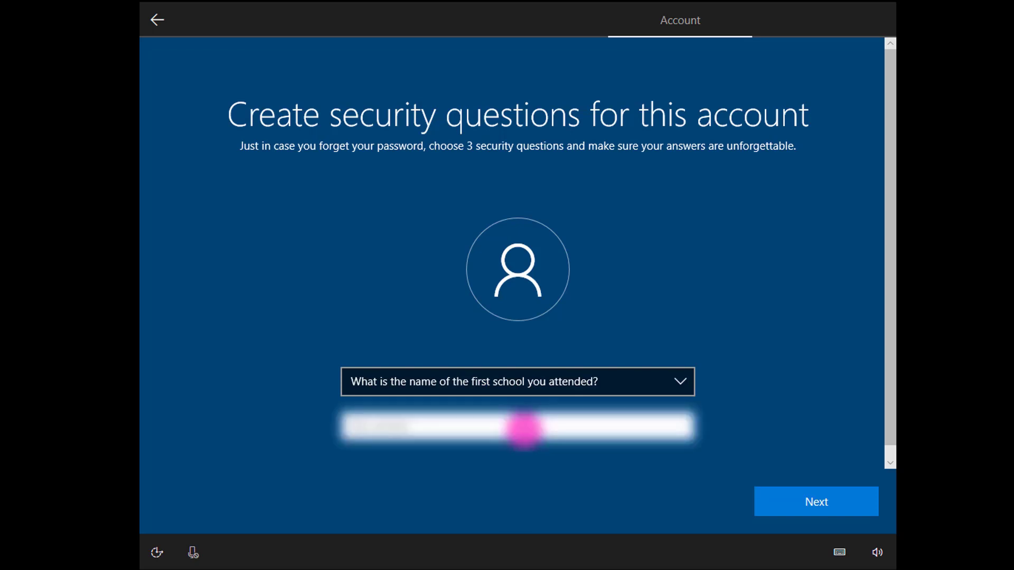
{"action": "type", "text": "school"}
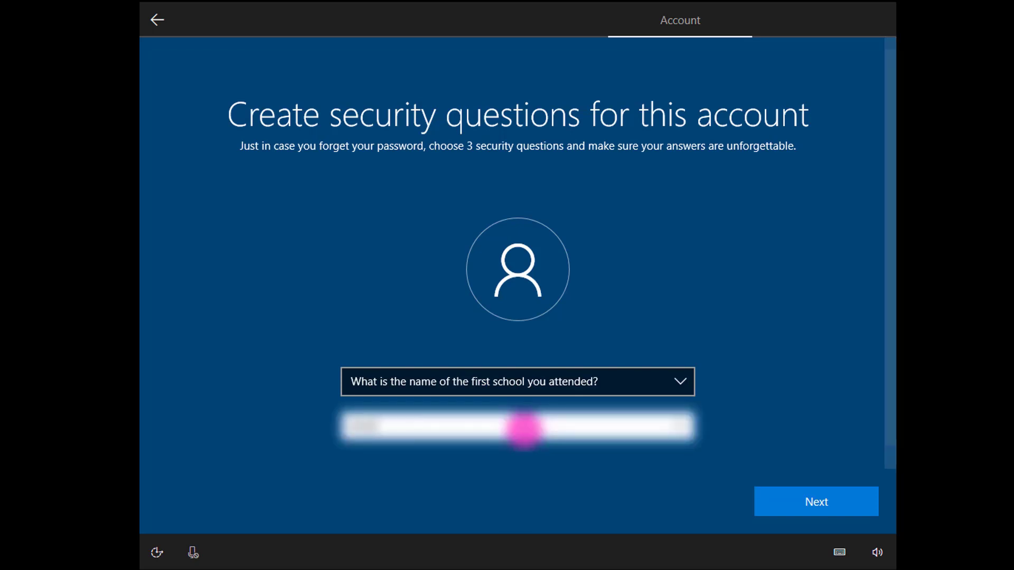
{"action": "type", "text": "name"}
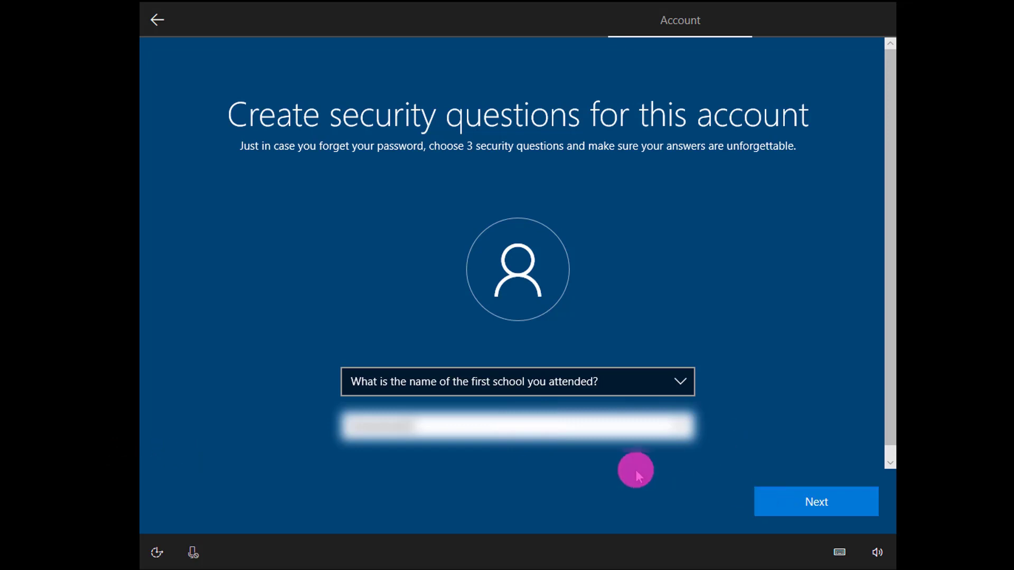
{"action": "type", "text": "abcd"}
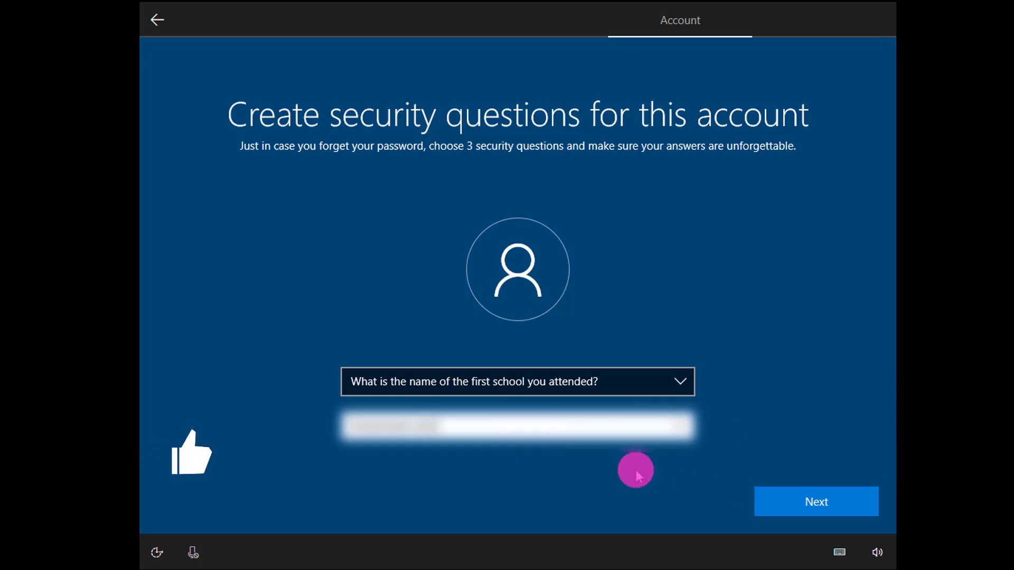
{"action": "type", "text": "ef"}
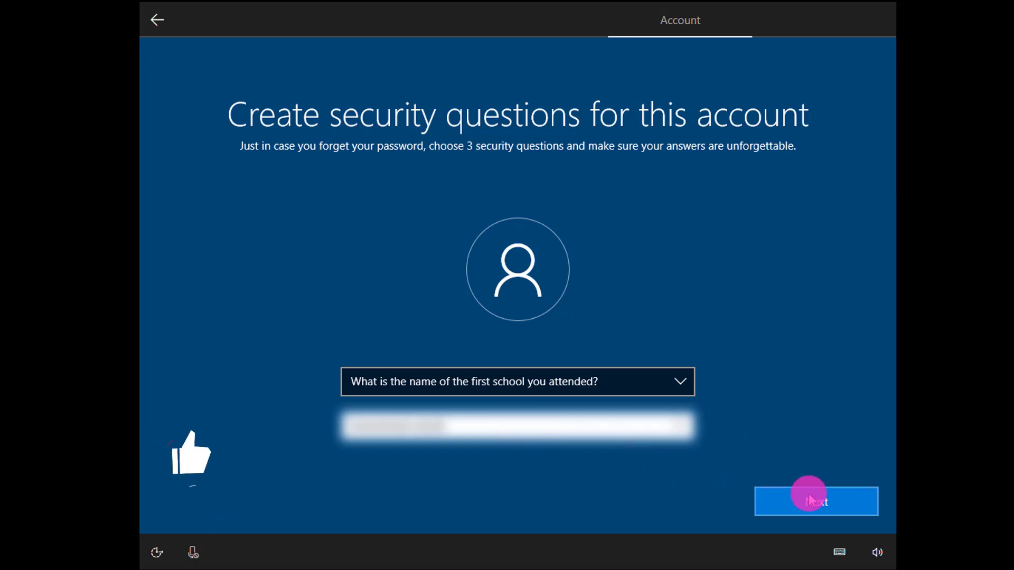
Step: For security question three, pick the oldest-cousin question and type an answer
{"action": "left_click", "coordinate": [809, 500]}
{"action": "left_click", "coordinate": [577, 389]}
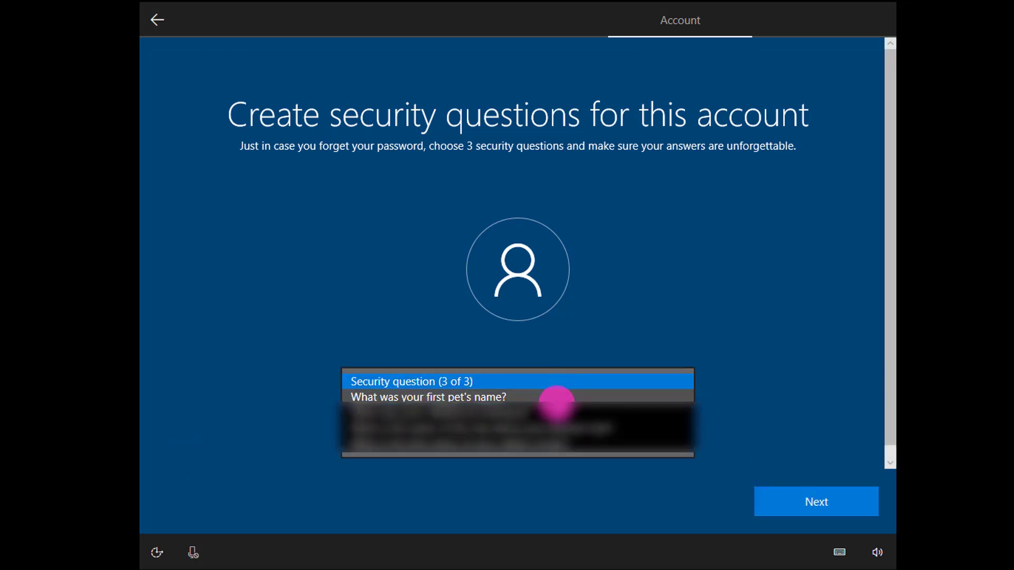
{"action": "scroll", "coordinate": [566, 453], "scroll_direction": "down", "scroll_amount": 1}
{"action": "left_click", "coordinate": [565, 456]}
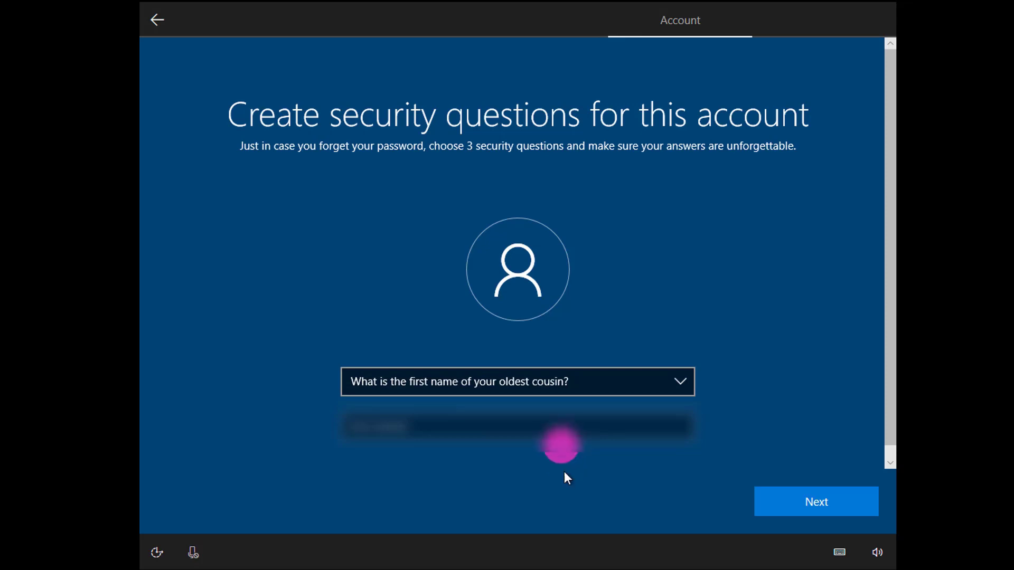
{"action": "left_click", "coordinate": [560, 426]}
{"action": "type", "text": "John"}
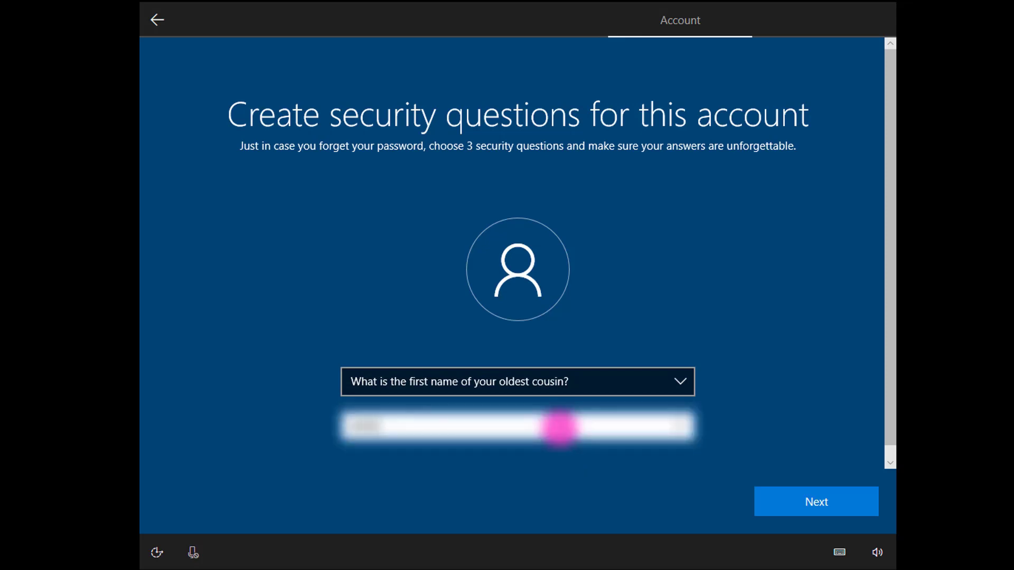
{"action": "type", "text": "athan"}
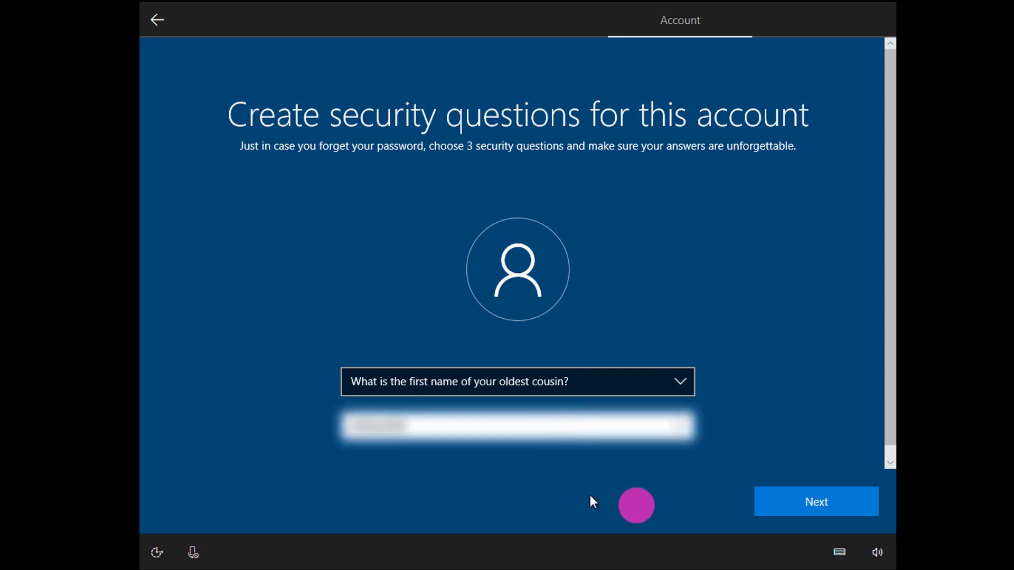
Step: Switch question three to 'What is the name of the city where your parents met?' and enter a new answer
{"action": "left_click", "coordinate": [627, 390]}
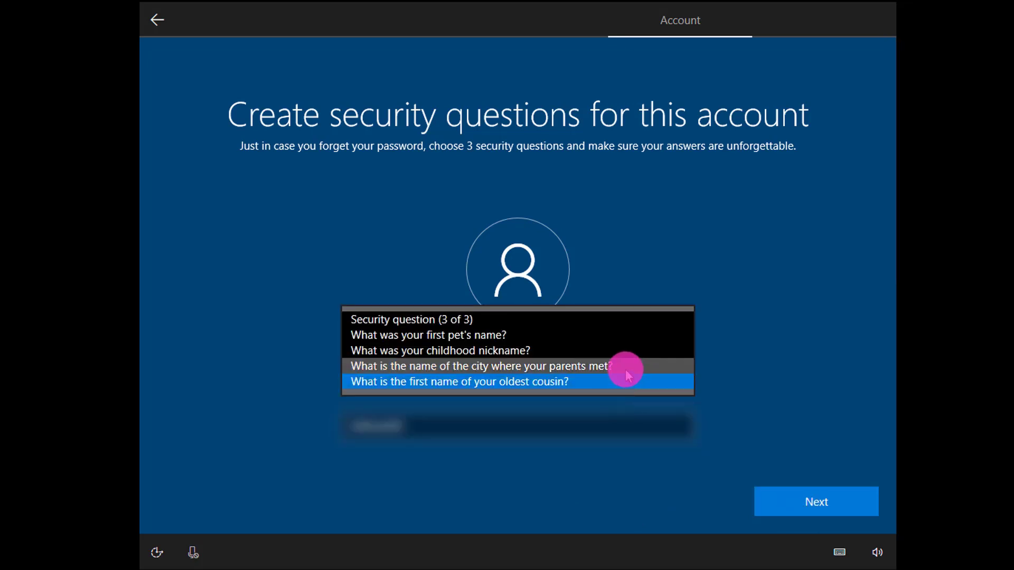
{"action": "left_click", "coordinate": [628, 366]}
{"action": "left_click", "coordinate": [625, 425]}
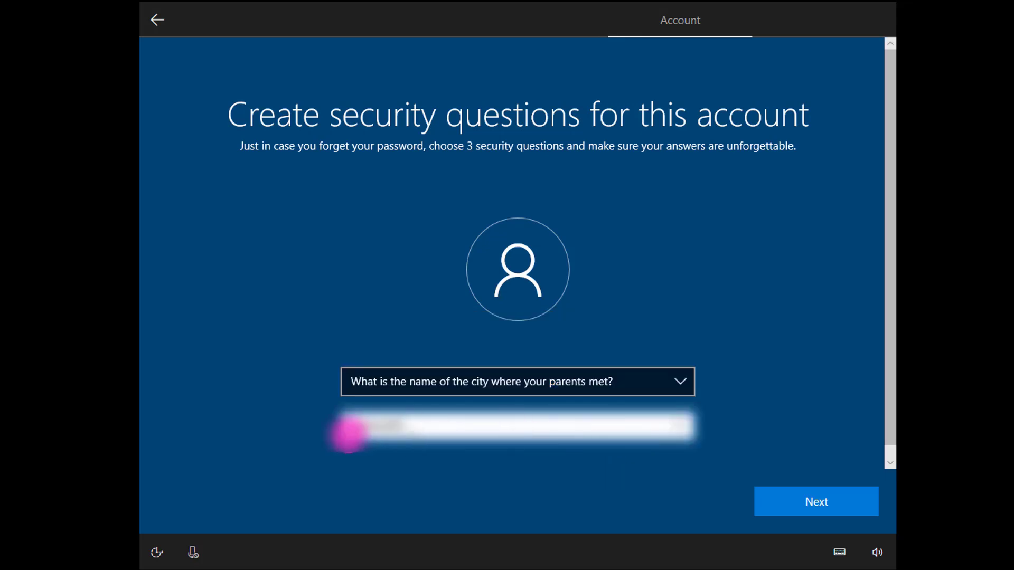
{"action": "type", "text": "abcde"}
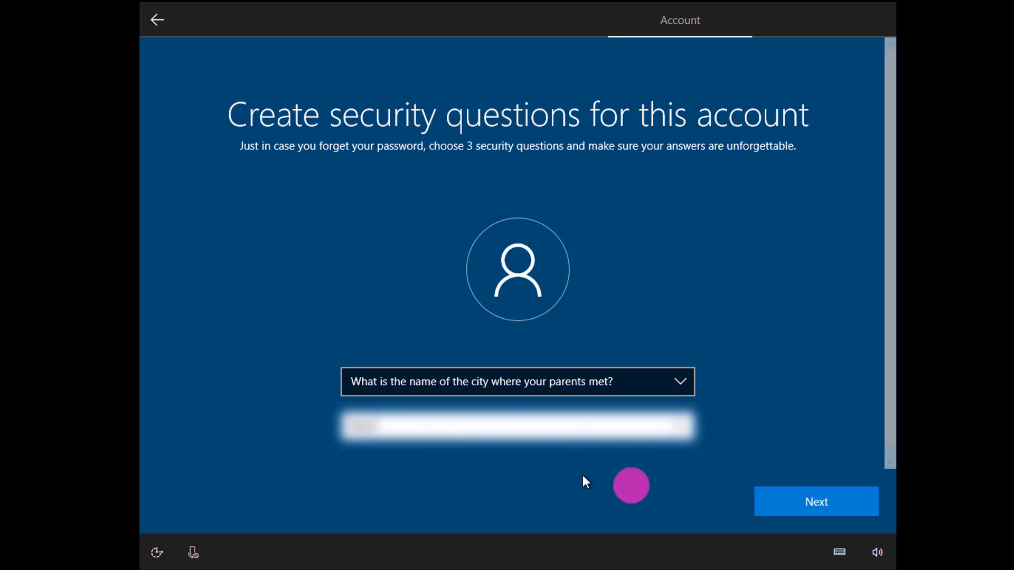
Step: Submit all three security questions and answer Yes to sharing activity history across devices
{"action": "left_click", "coordinate": [818, 502]}
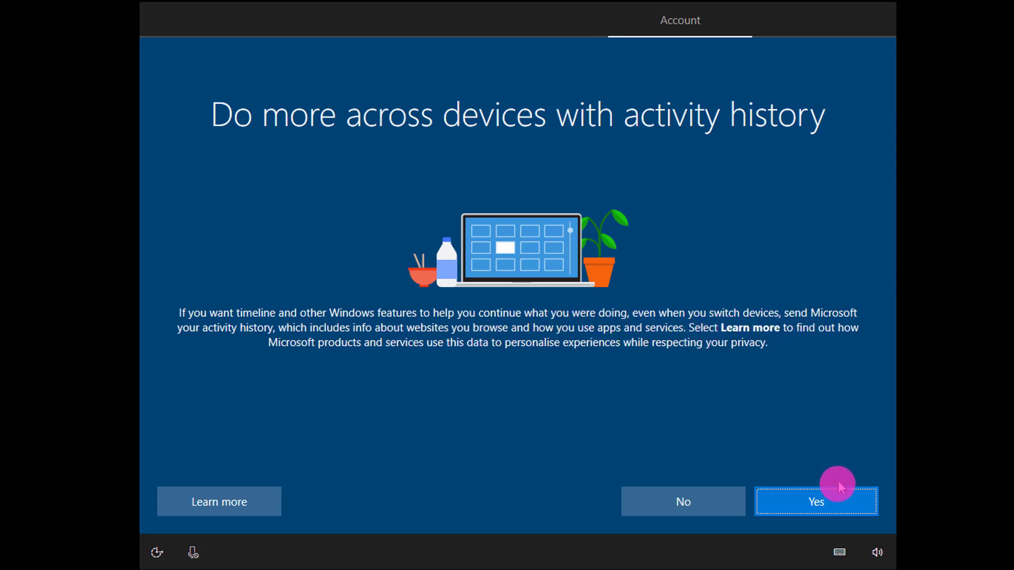
{"action": "left_click", "coordinate": [837, 502]}
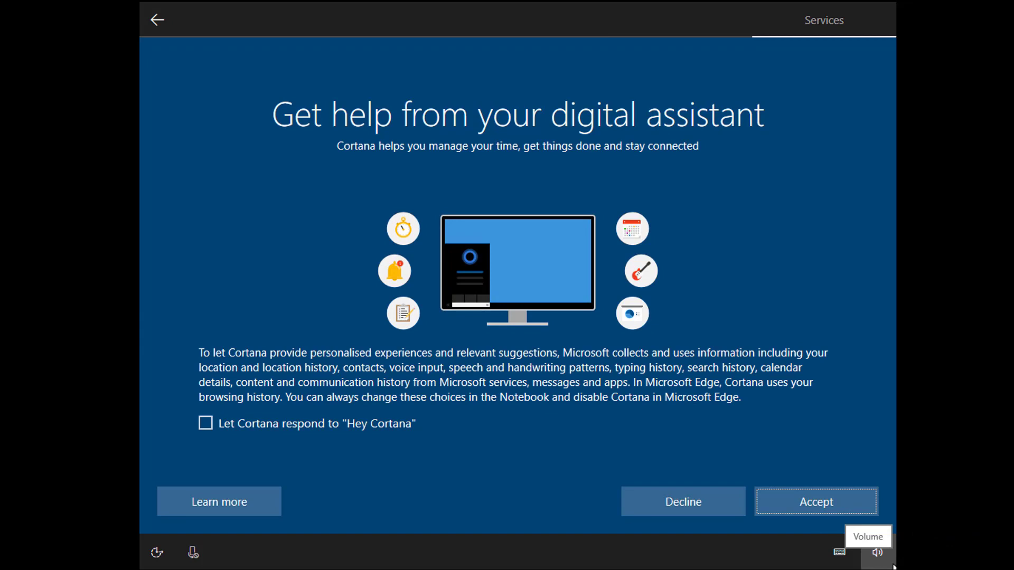
Step: Return to the Cortana page, turn on 'Hey Cortana' voice activation, and accept Cortana
{"action": "left_click", "coordinate": [858, 498]}
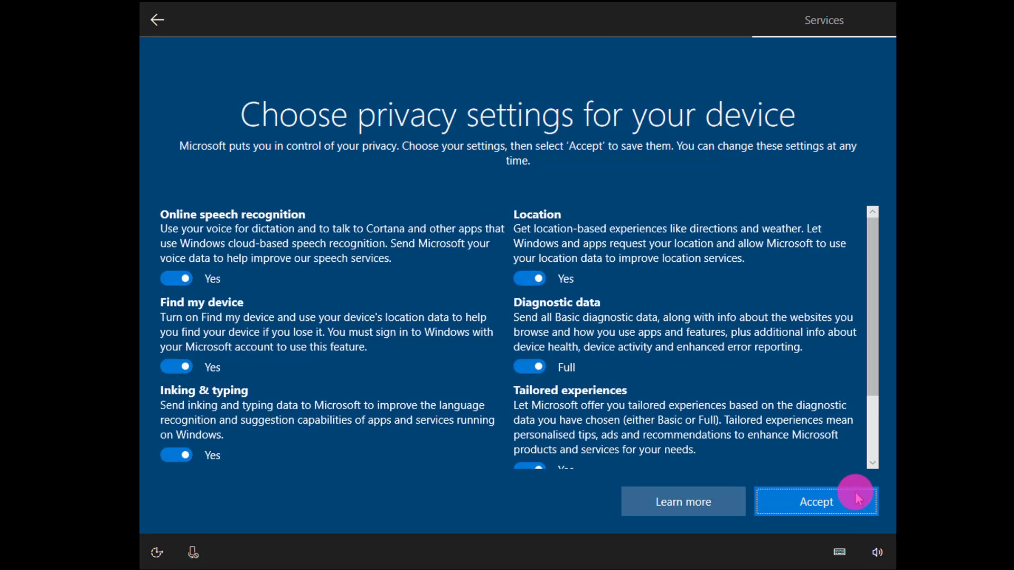
{"action": "left_click", "coordinate": [147, 22]}
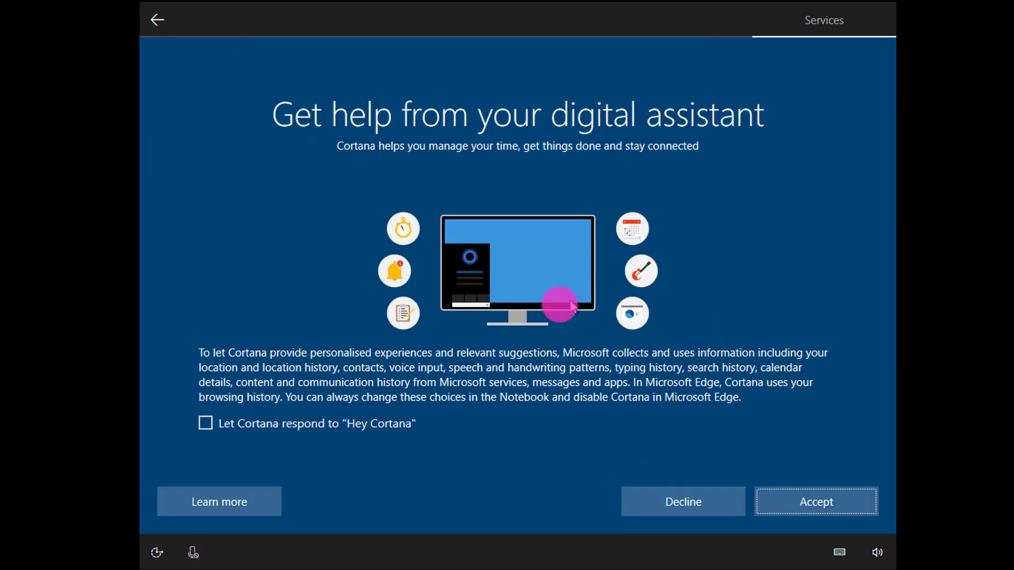
{"action": "left_click", "coordinate": [206, 425]}
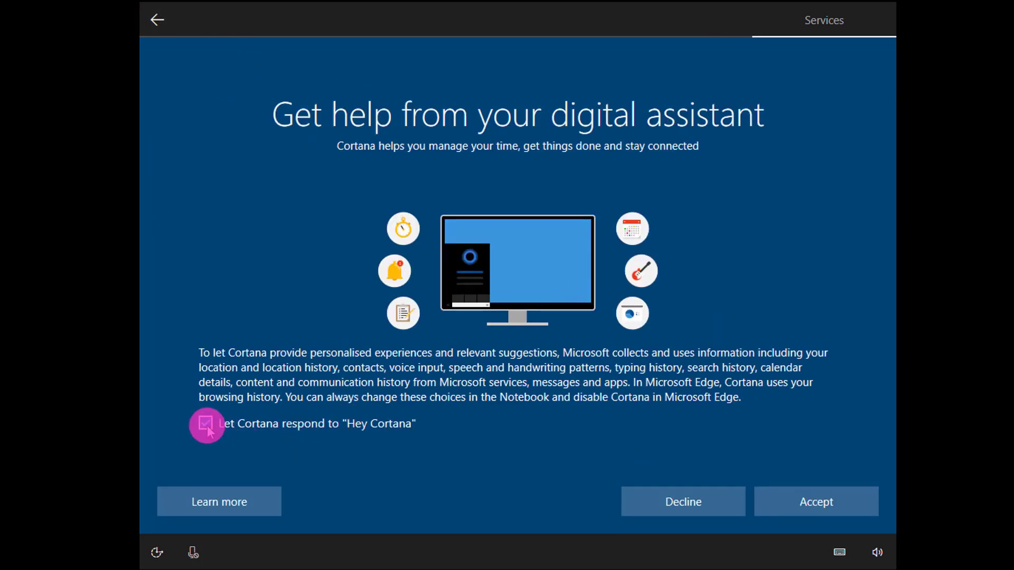
{"action": "left_click", "coordinate": [836, 502]}
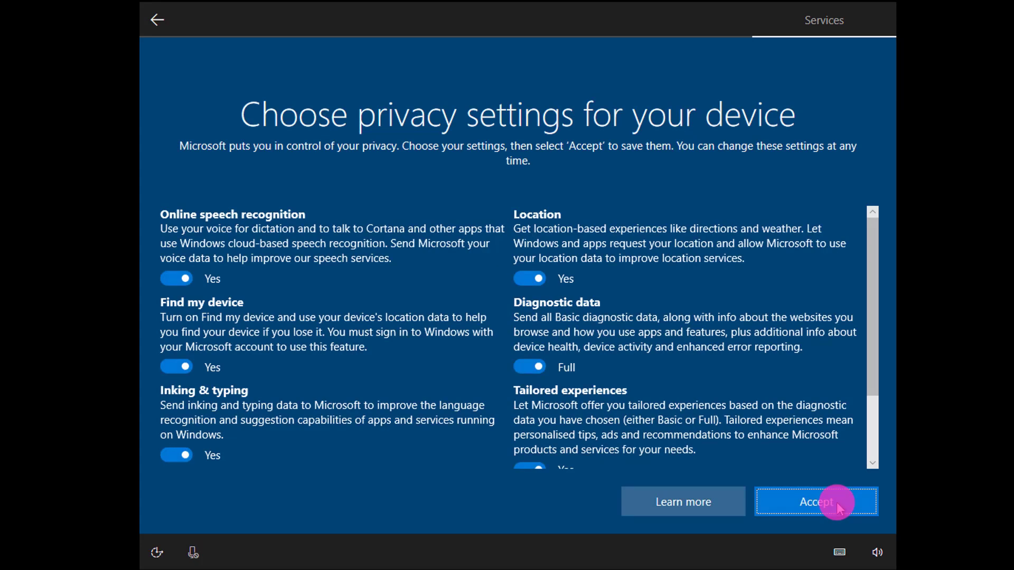
Step: Accept the device privacy settings with all options on and diagnostic data at Full
{"action": "left_click", "coordinate": [836, 502]}
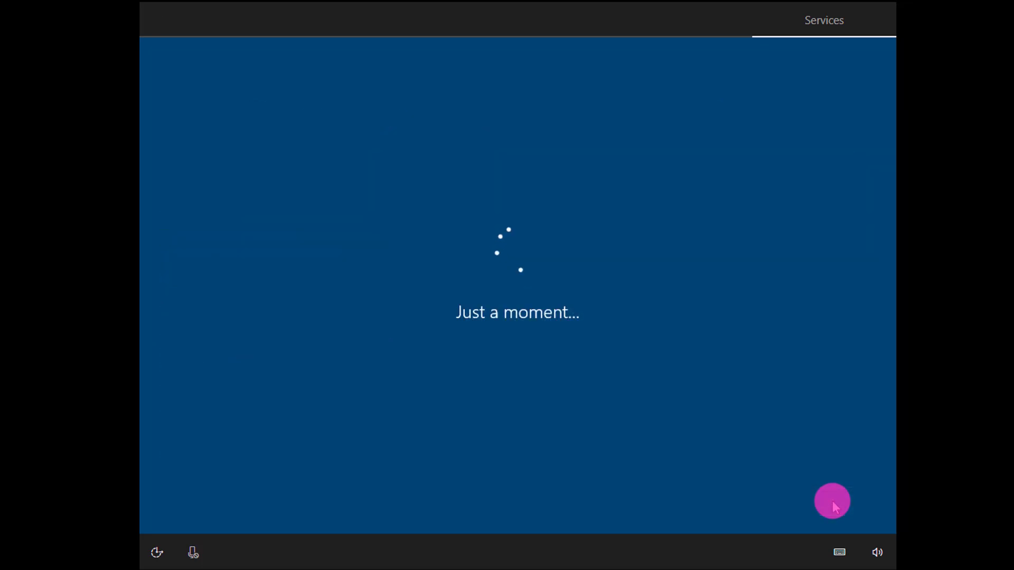